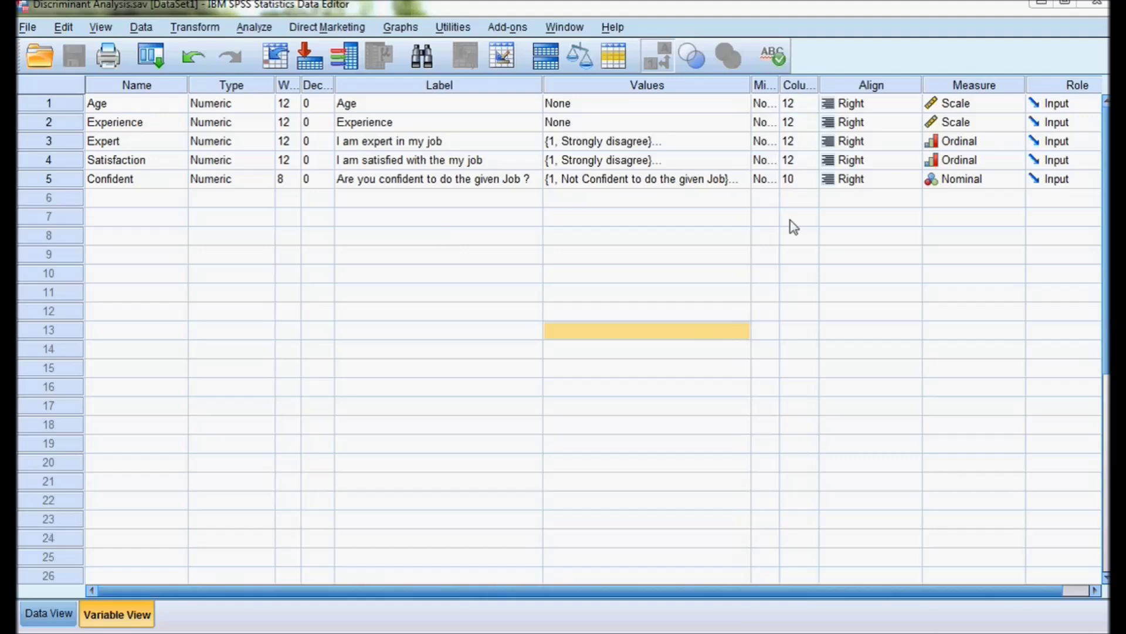
Step: Inspect the value labels of the Confident variable and close them unchanged
left_click(54, 181)
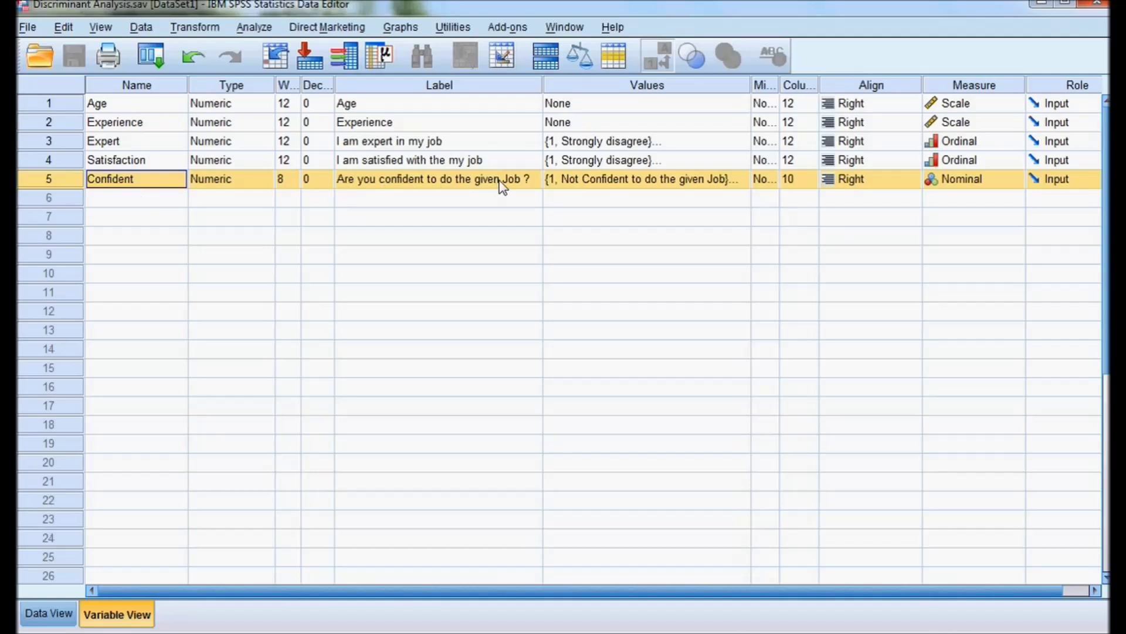
left_click(738, 185)
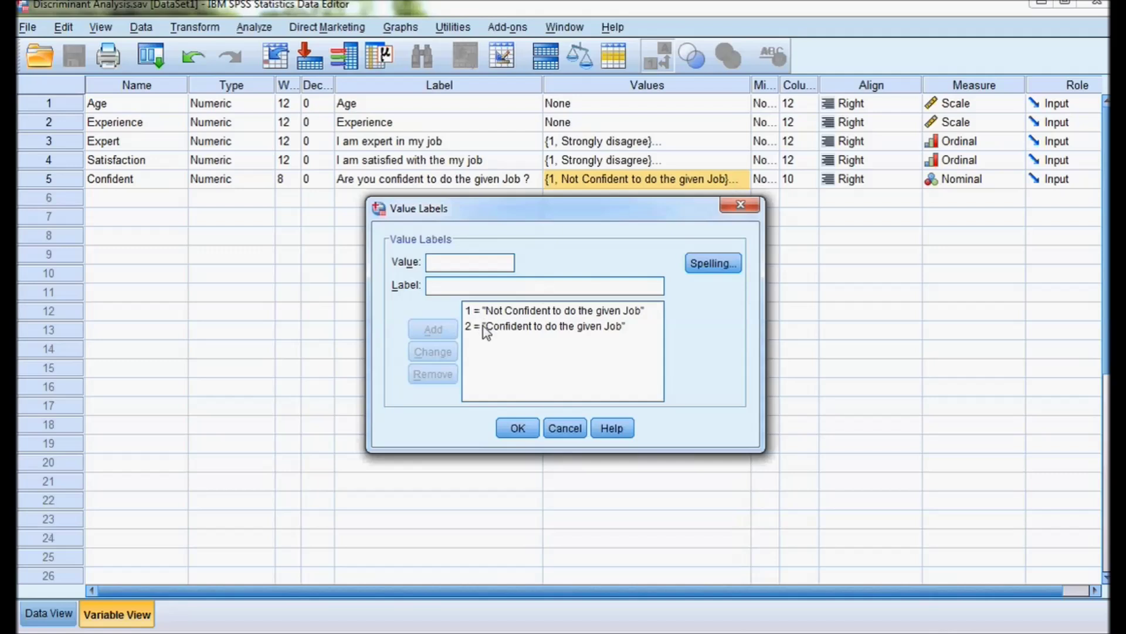
left_click(485, 323)
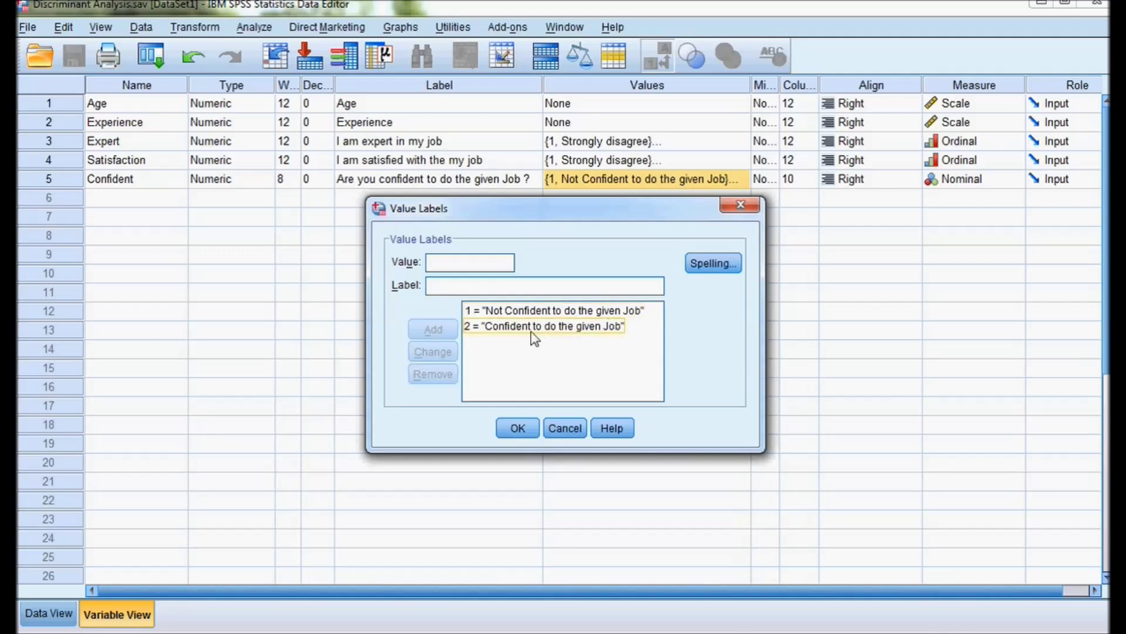
left_click(509, 430)
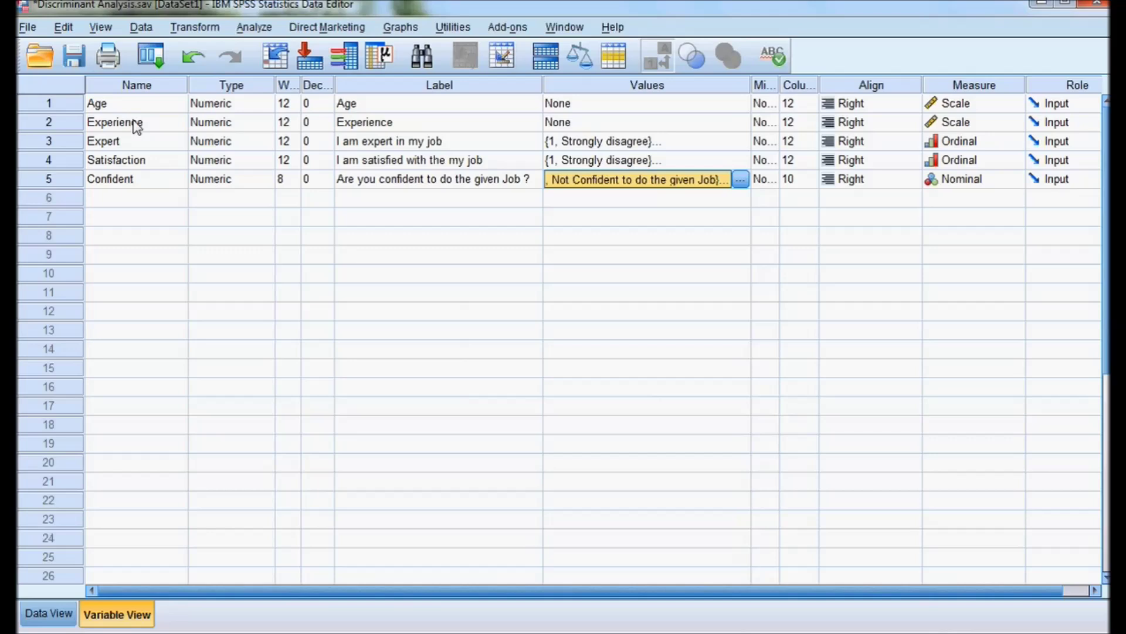
Step: Look over the Expert and Satisfaction variable rows
left_click(78, 141)
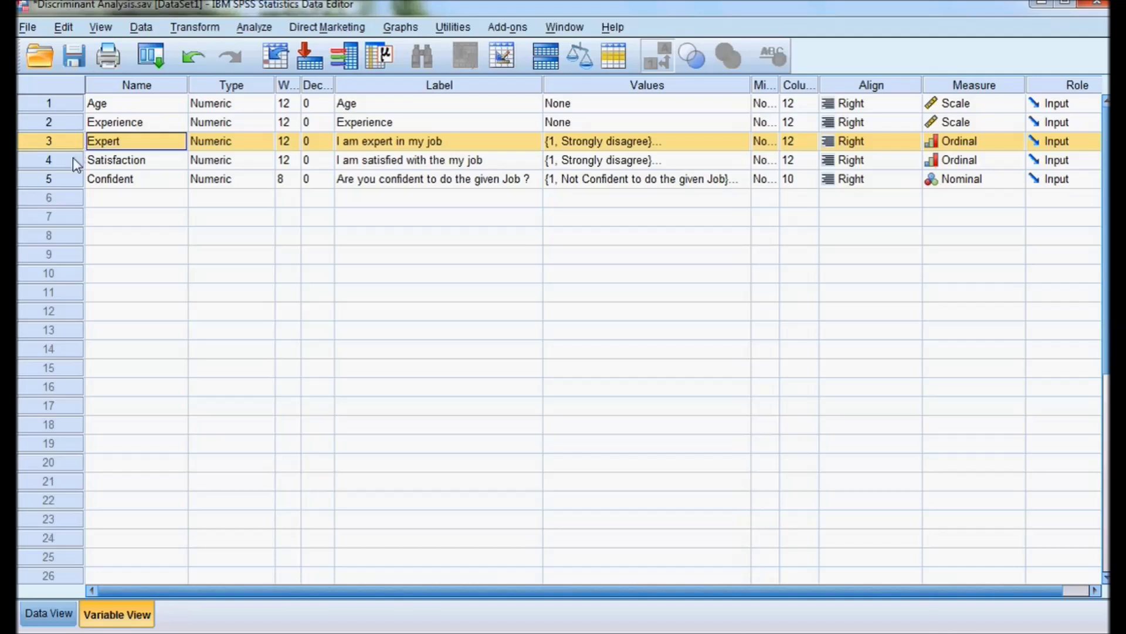
left_click(73, 157)
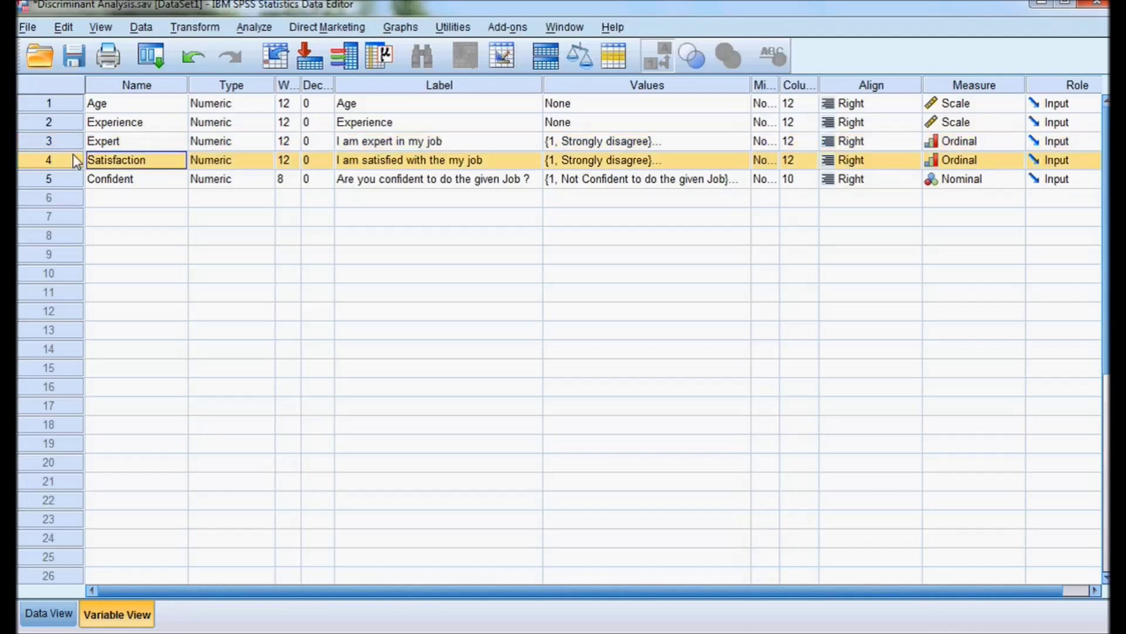
left_click(71, 144)
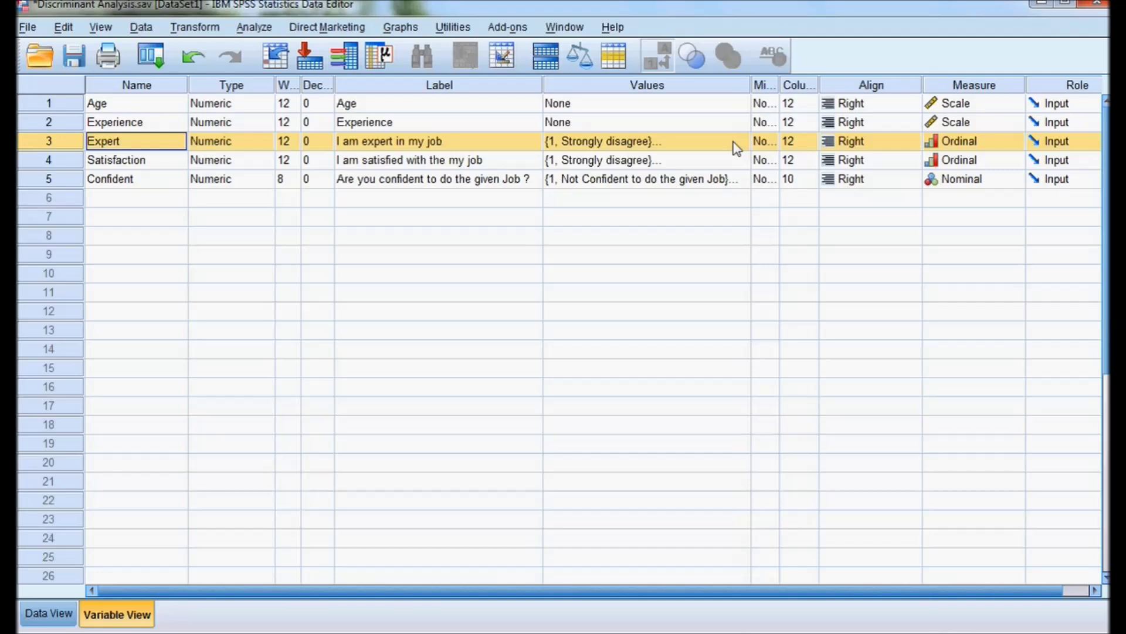
left_click(82, 161)
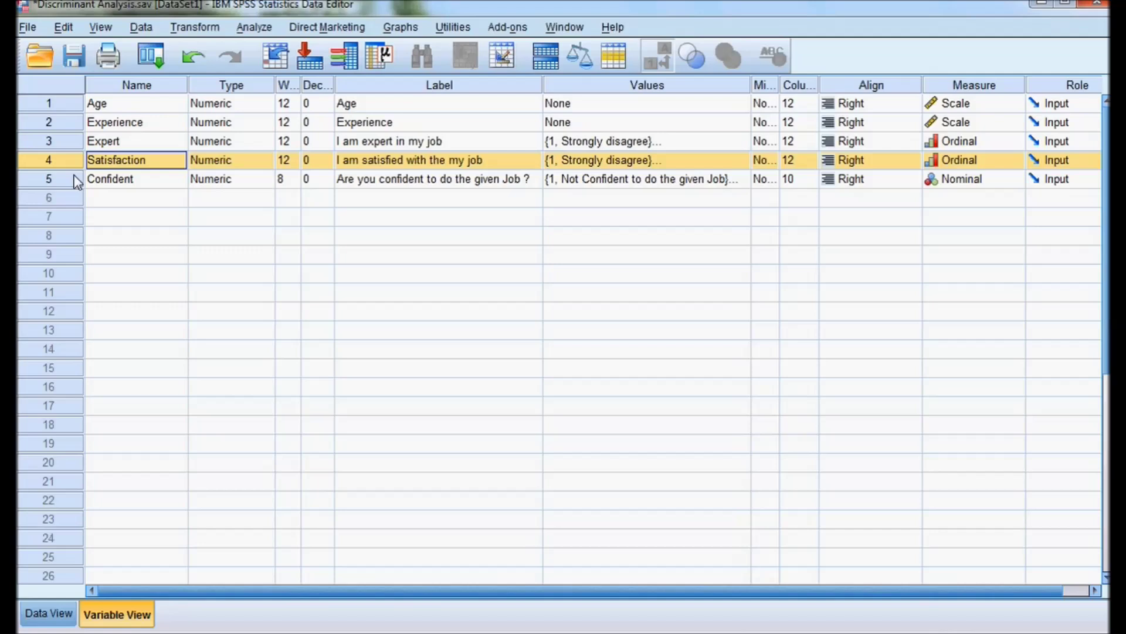
Step: Open Analyze > Classify > Discriminant and select Confident in the variable list
left_click(255, 28)
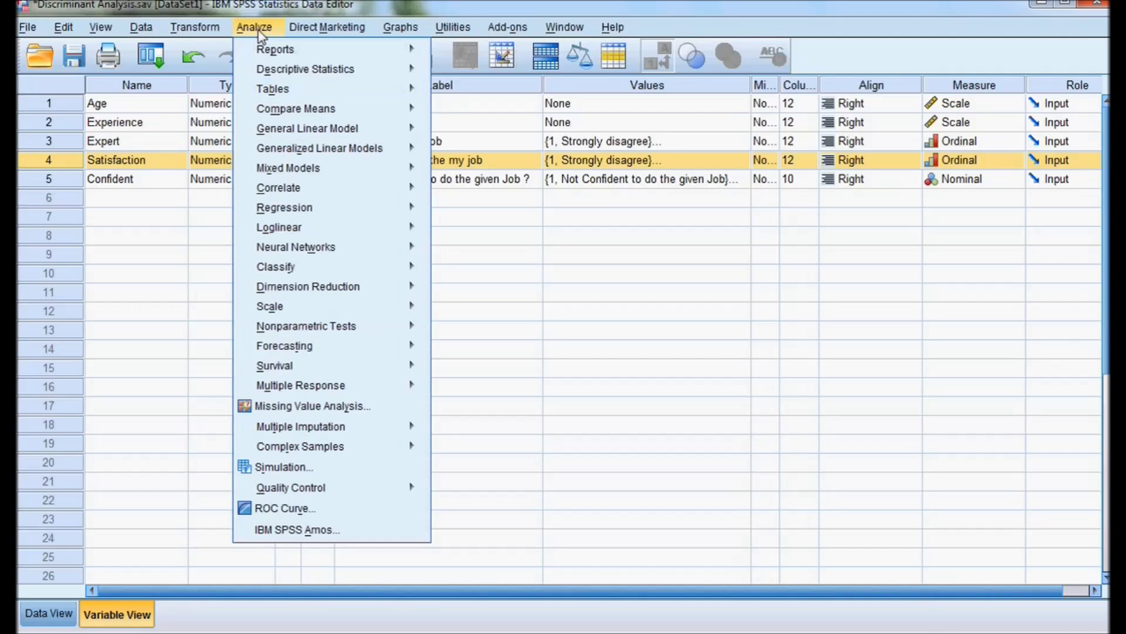
mouse_move(265, 270)
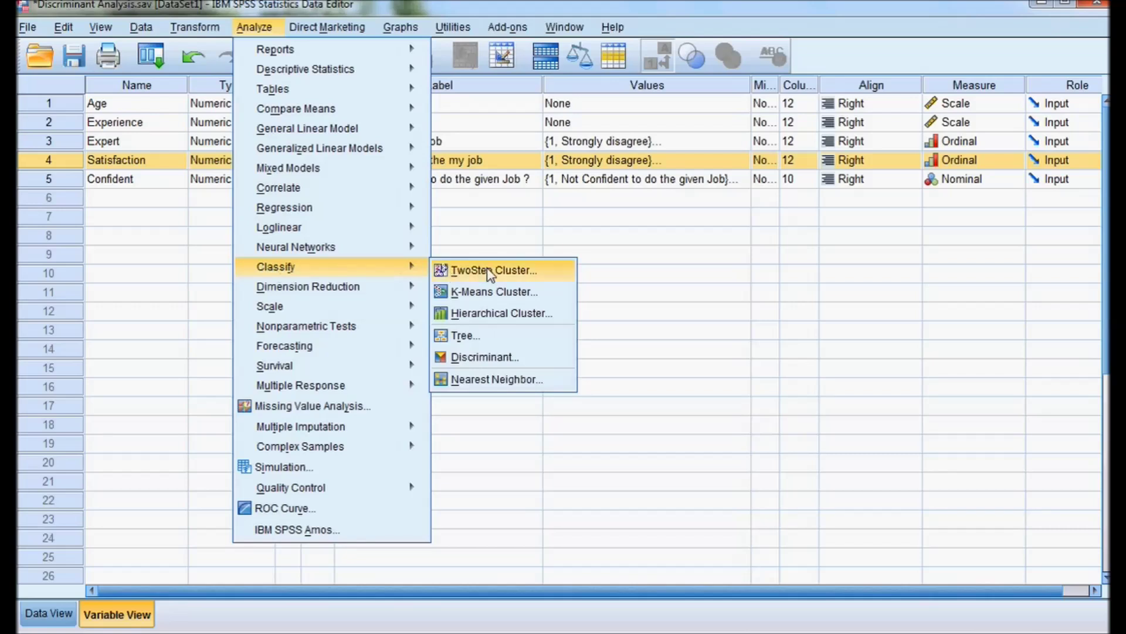
left_click(494, 361)
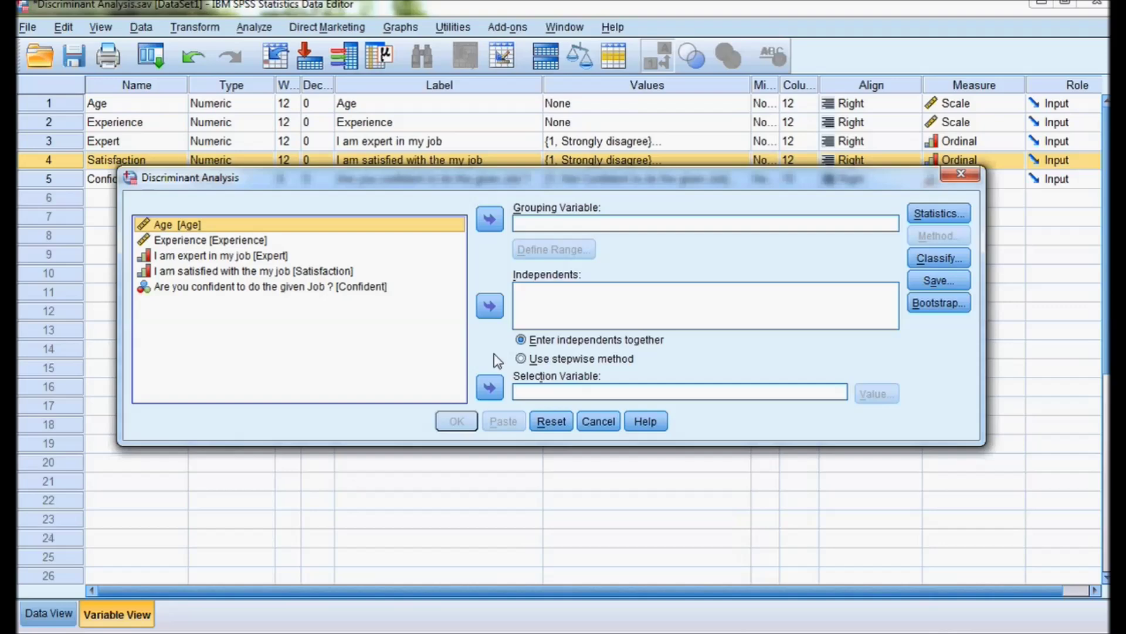
left_click(298, 289)
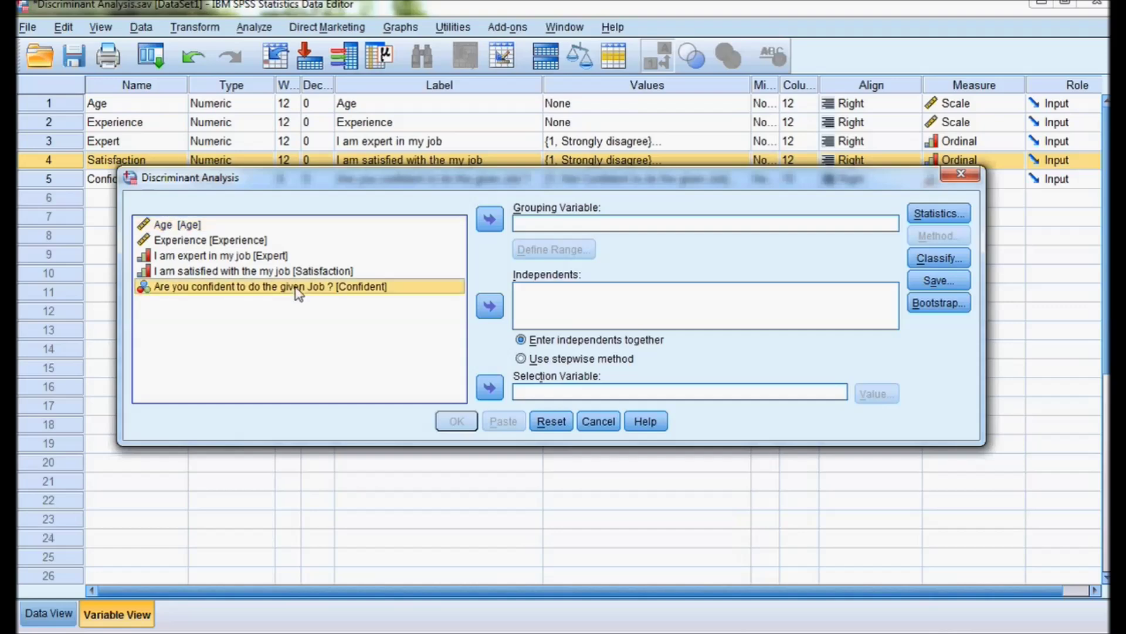
Step: Make Confident the grouping variable with a range of 1 to 2
left_click(482, 228)
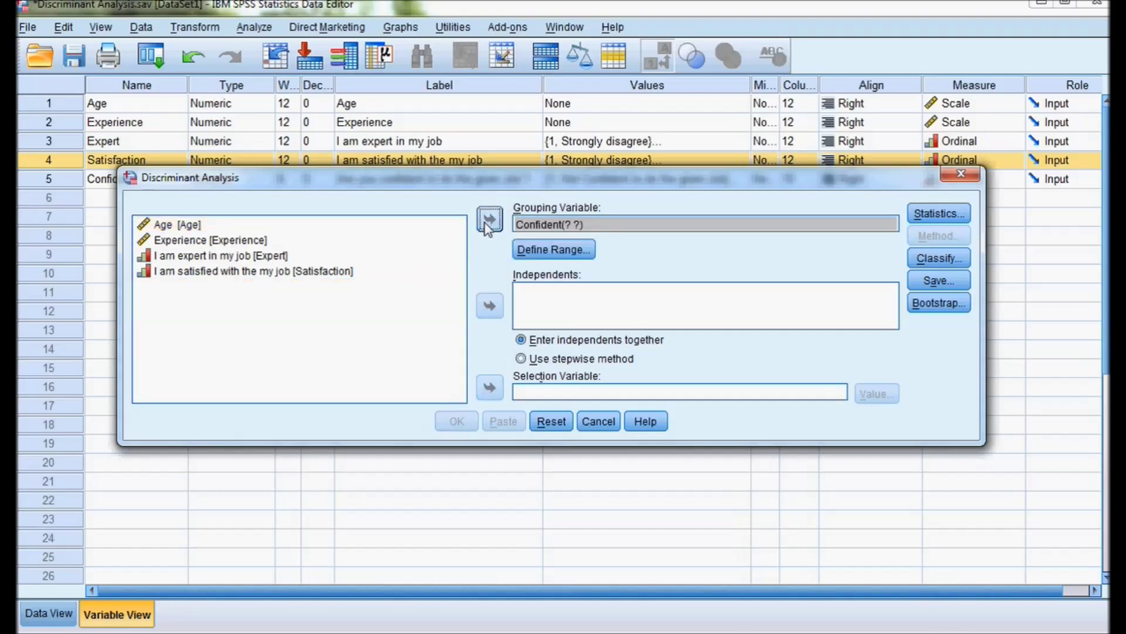
left_click(539, 251)
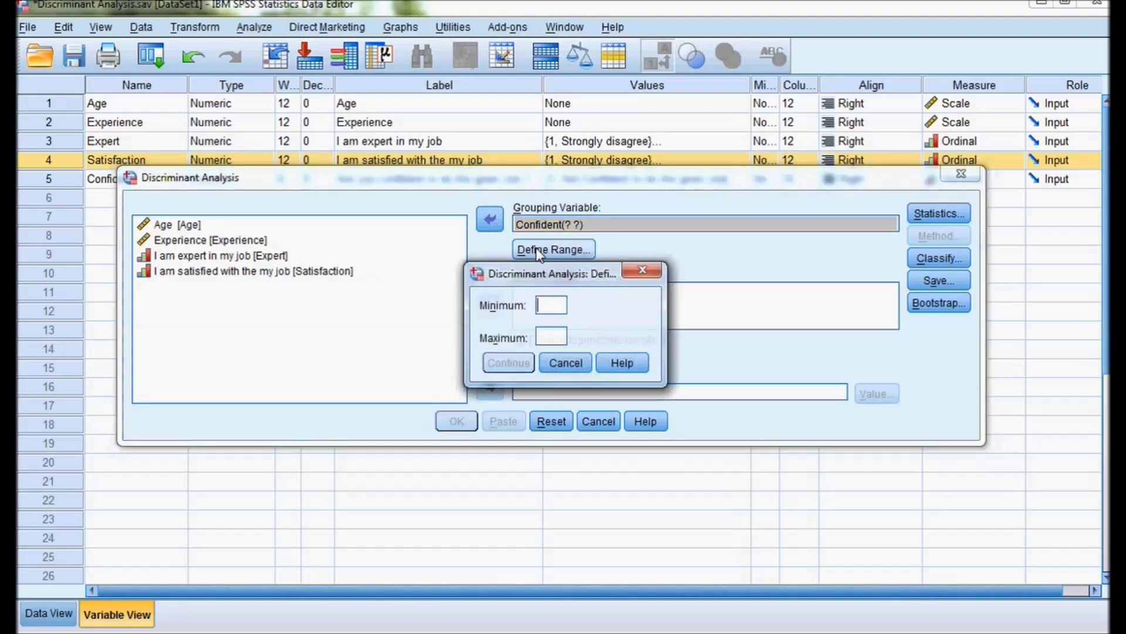
type("1")
left_click(554, 332)
type("2")
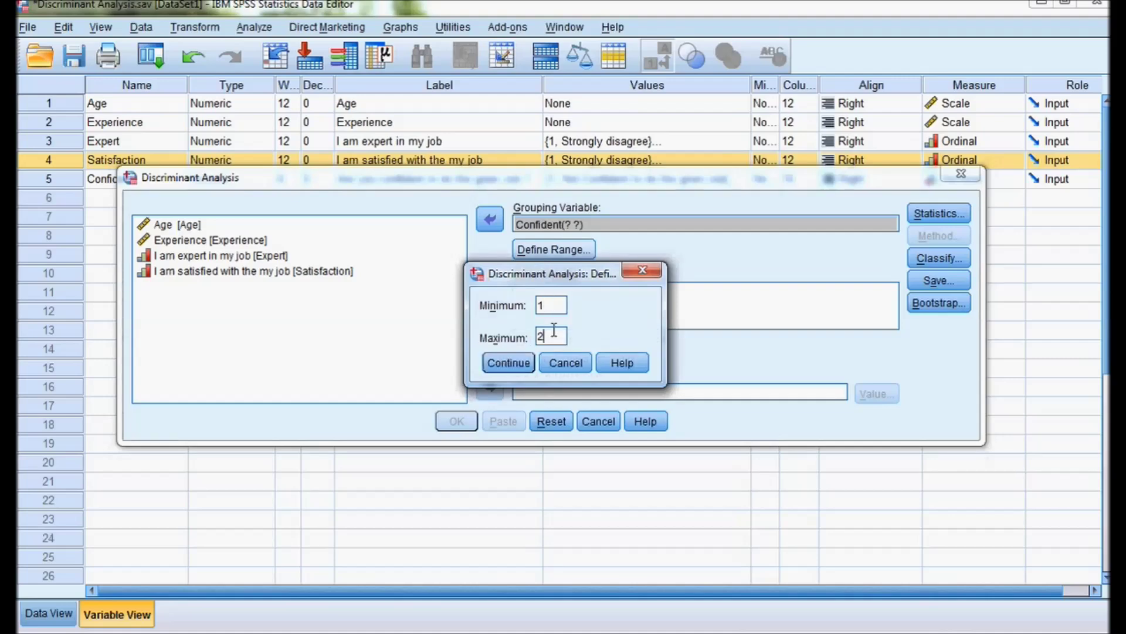
left_click(509, 363)
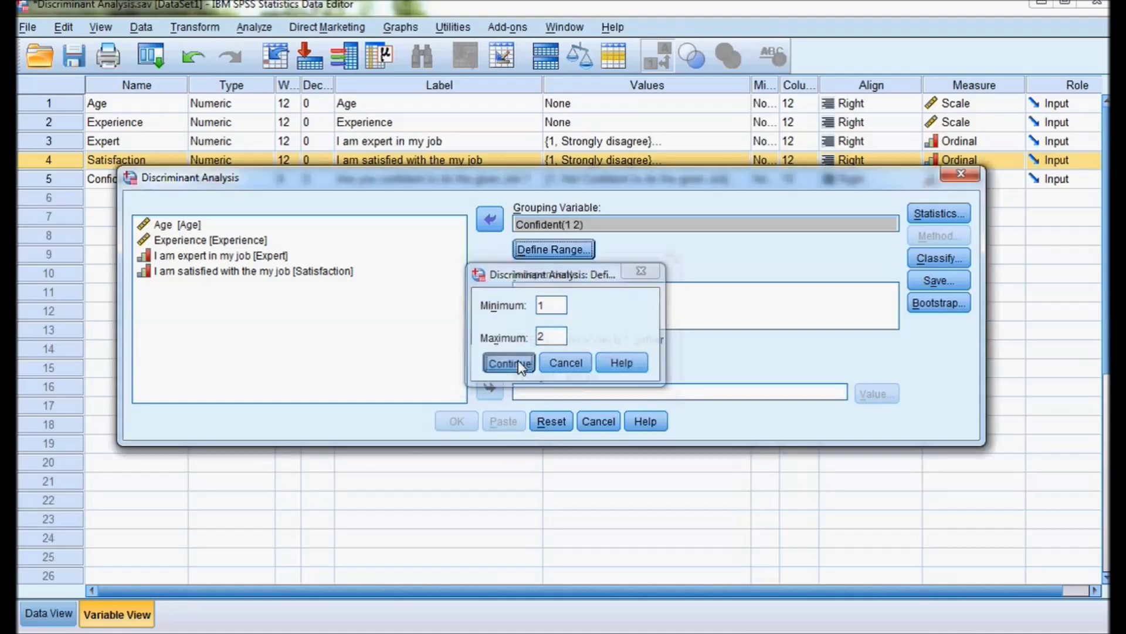
Step: Add Age, Experience, Expert and Satisfaction as independents
left_click(181, 225)
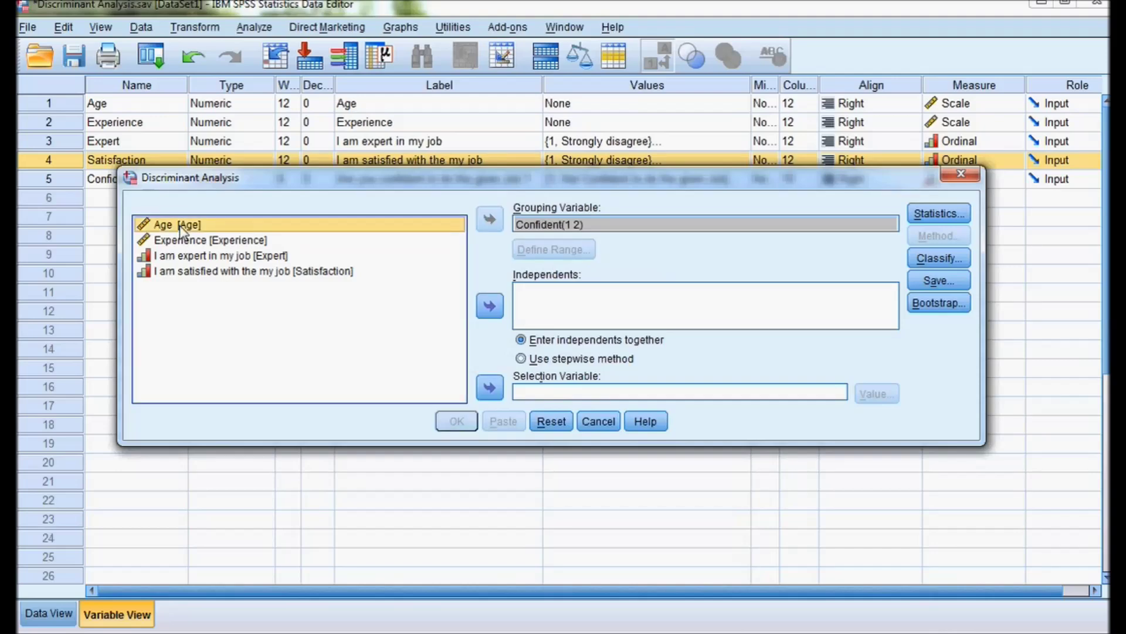
key("shift+Down")
key("shift+Down")
key("shift+Down")
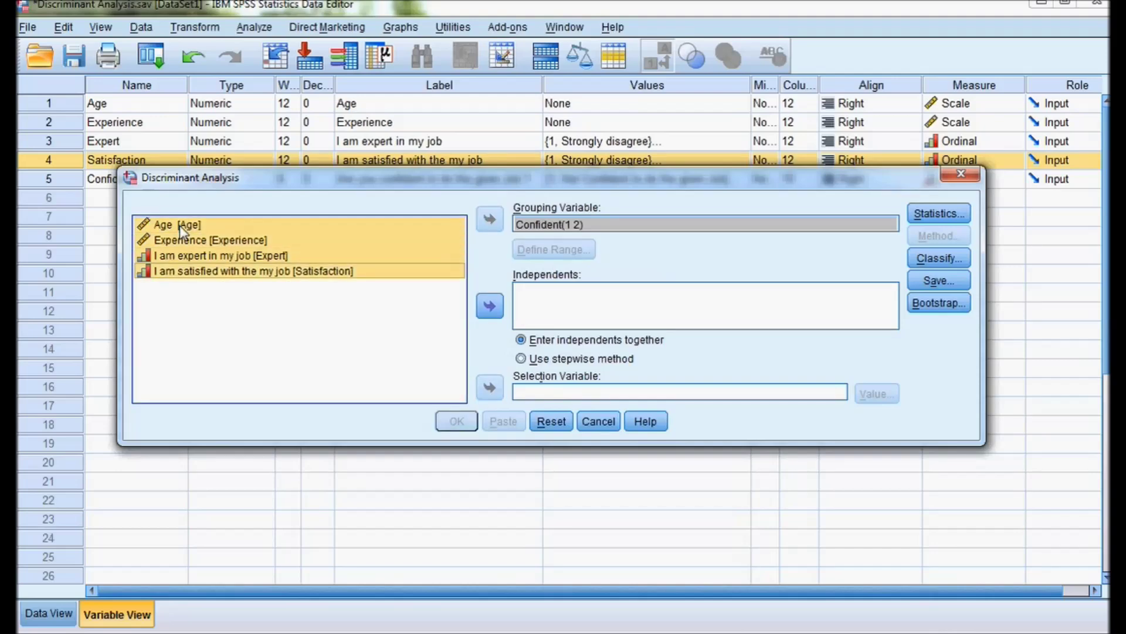
left_click(481, 308)
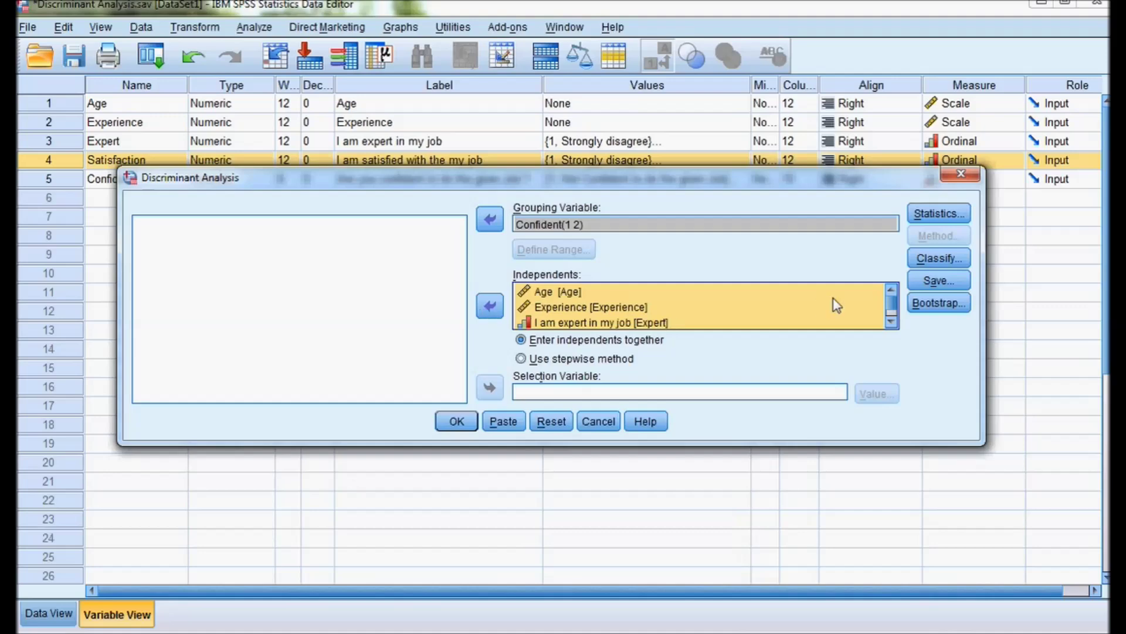
Step: Request Means, Univariate ANOVAs and Box's M in the Statistics options
left_click(938, 215)
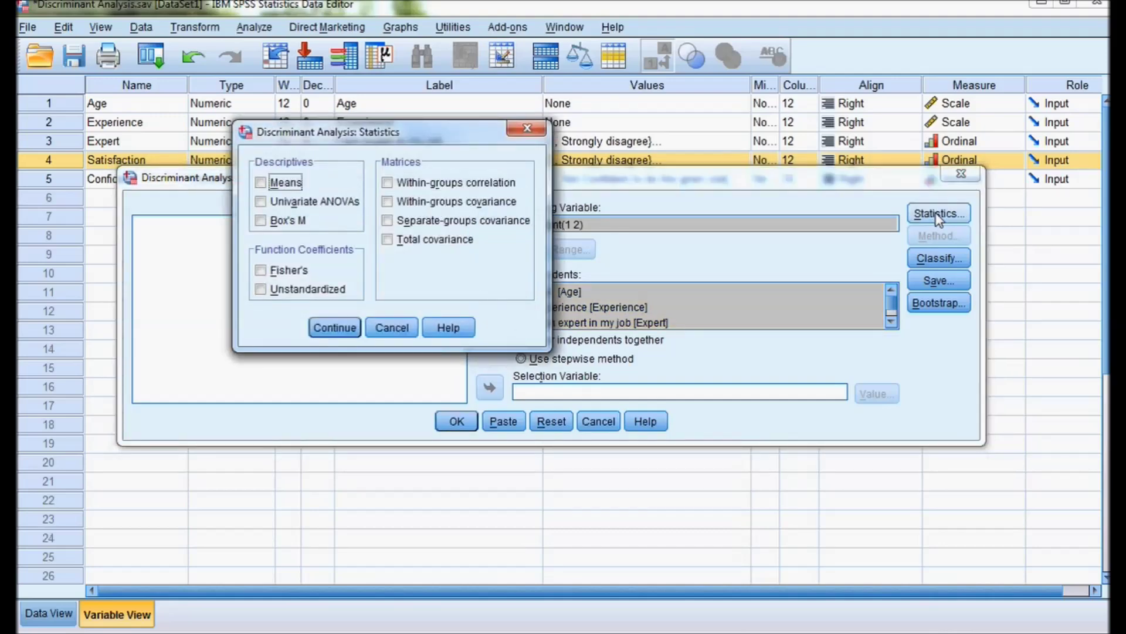
left_click(273, 189)
left_click(276, 205)
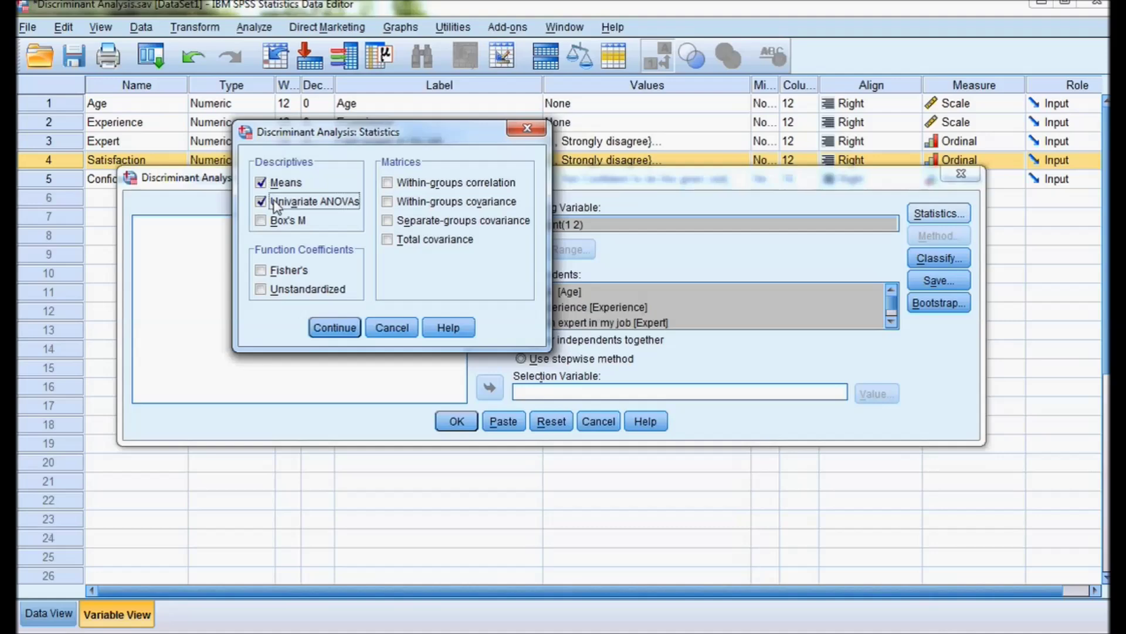
left_click(276, 227)
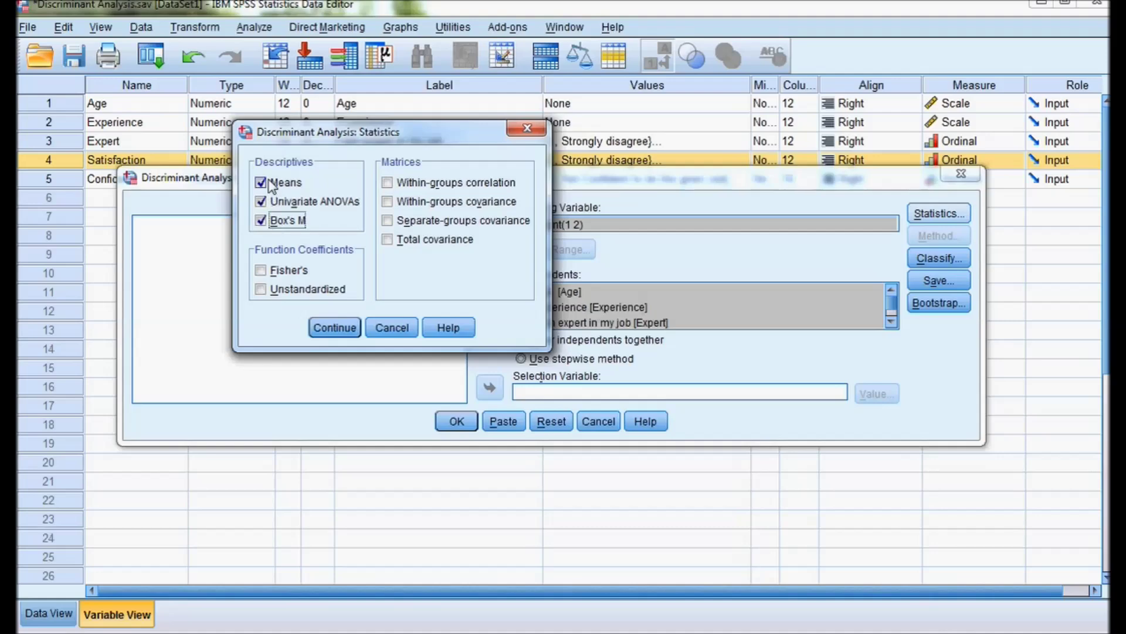
left_click(321, 328)
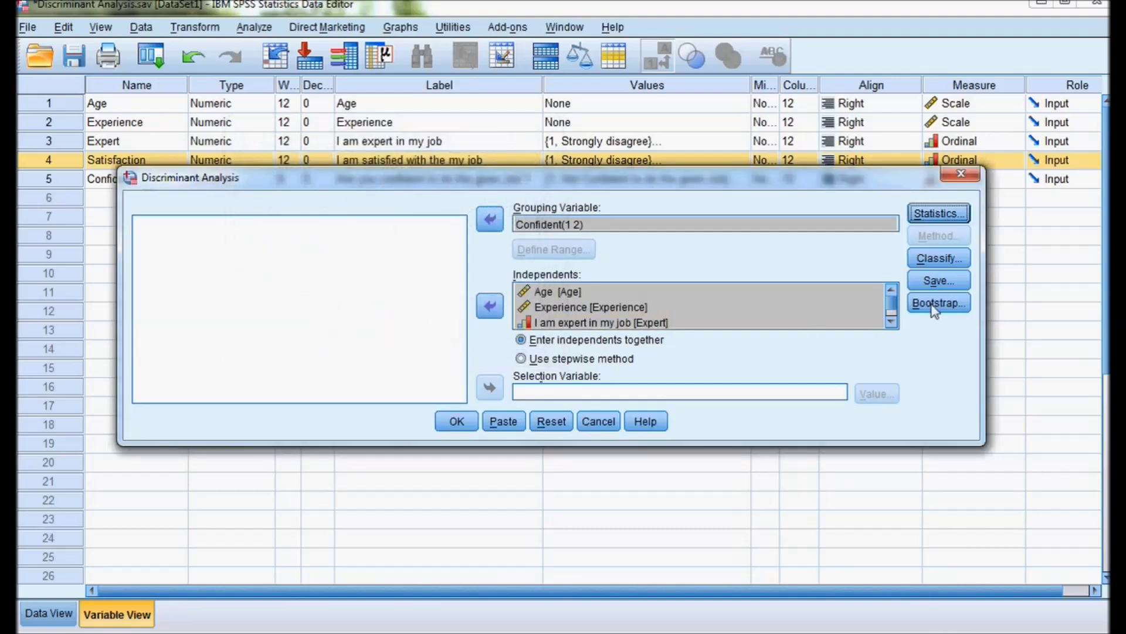
Step: Turn on leave-one-out classification in the Classify options
left_click(944, 262)
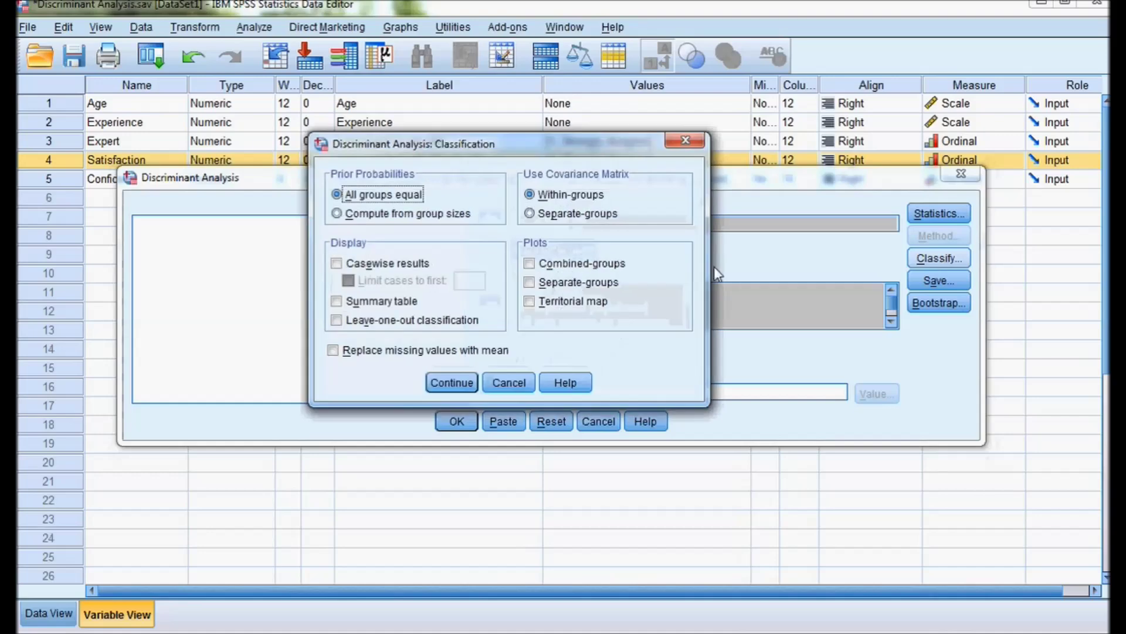
left_click(413, 321)
left_click(452, 382)
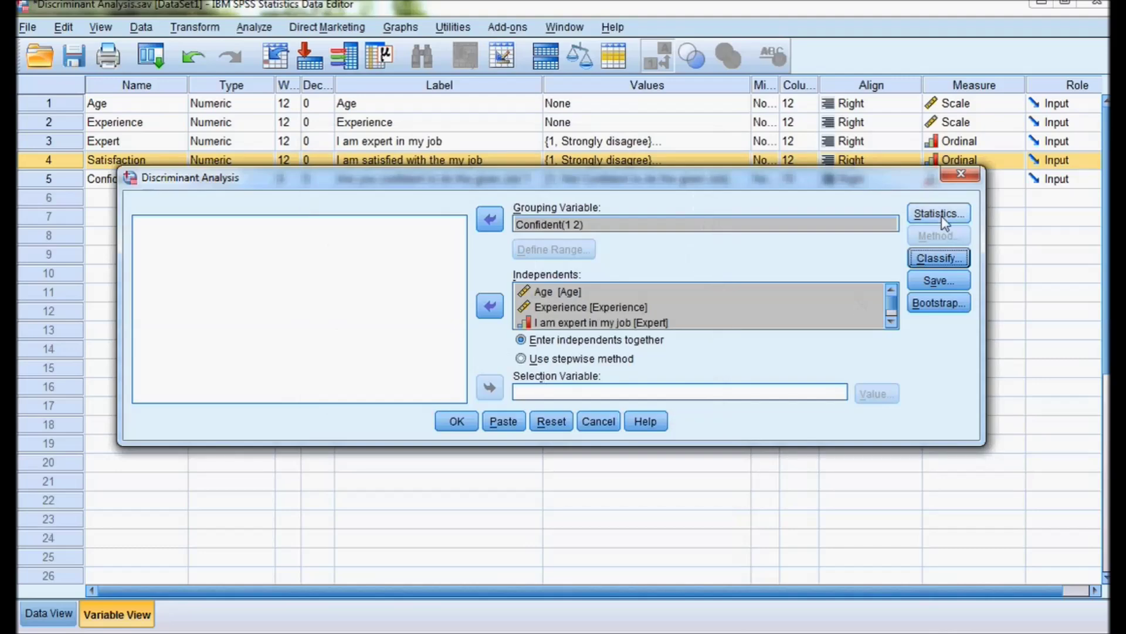
Step: Run the analysis and review the Case Processing Summary (384 valid cases) and Group Statistics tables
left_click(457, 422)
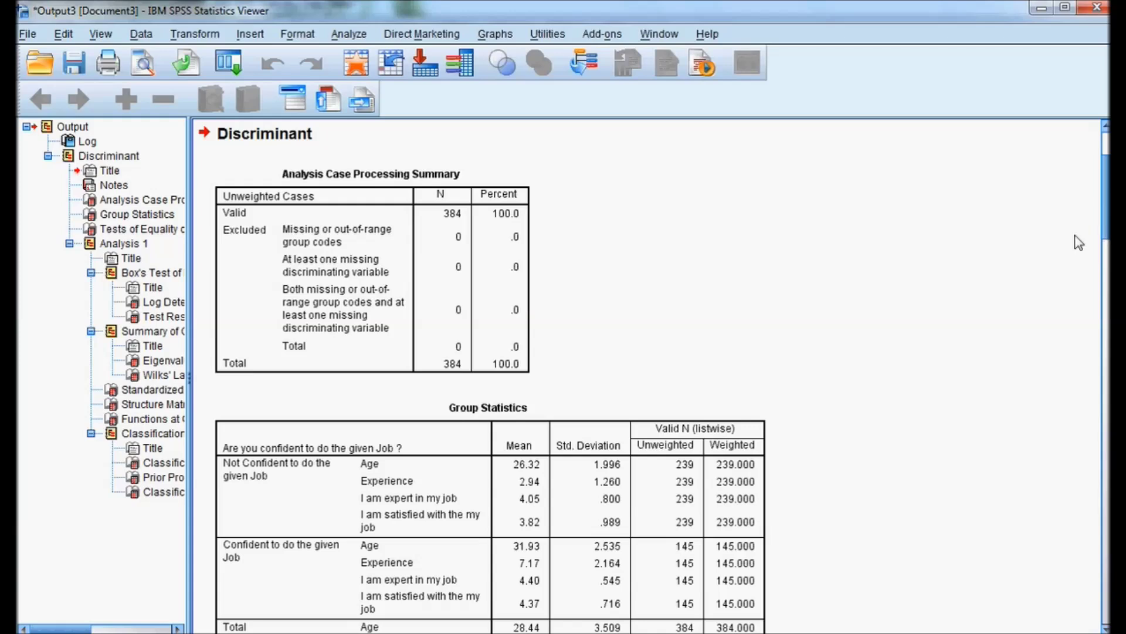
left_click(417, 241)
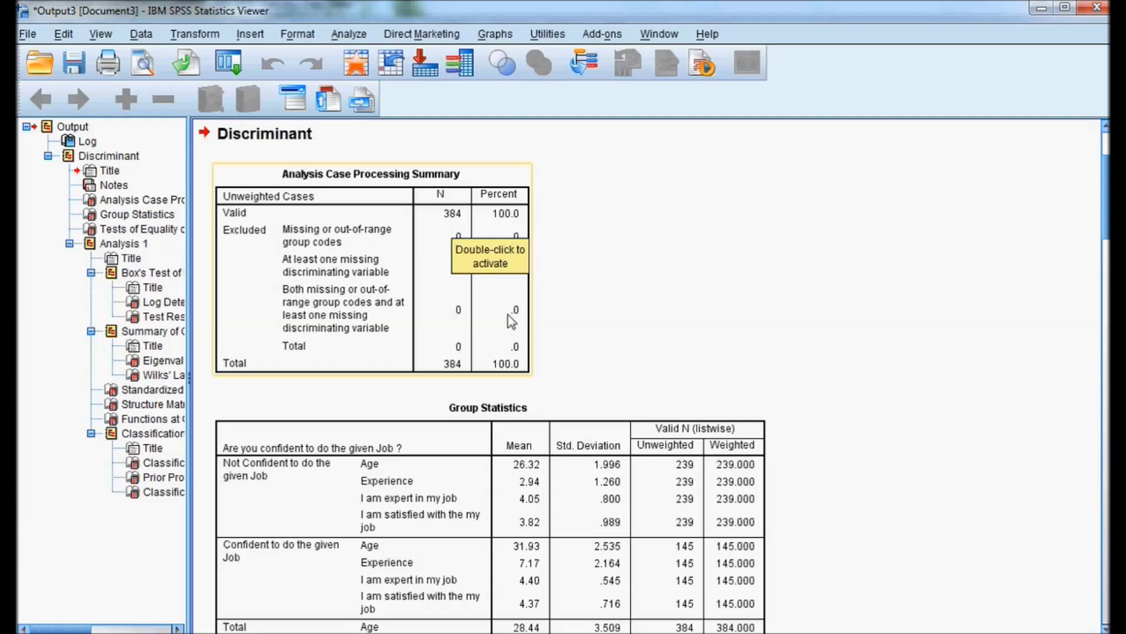
left_click(535, 324)
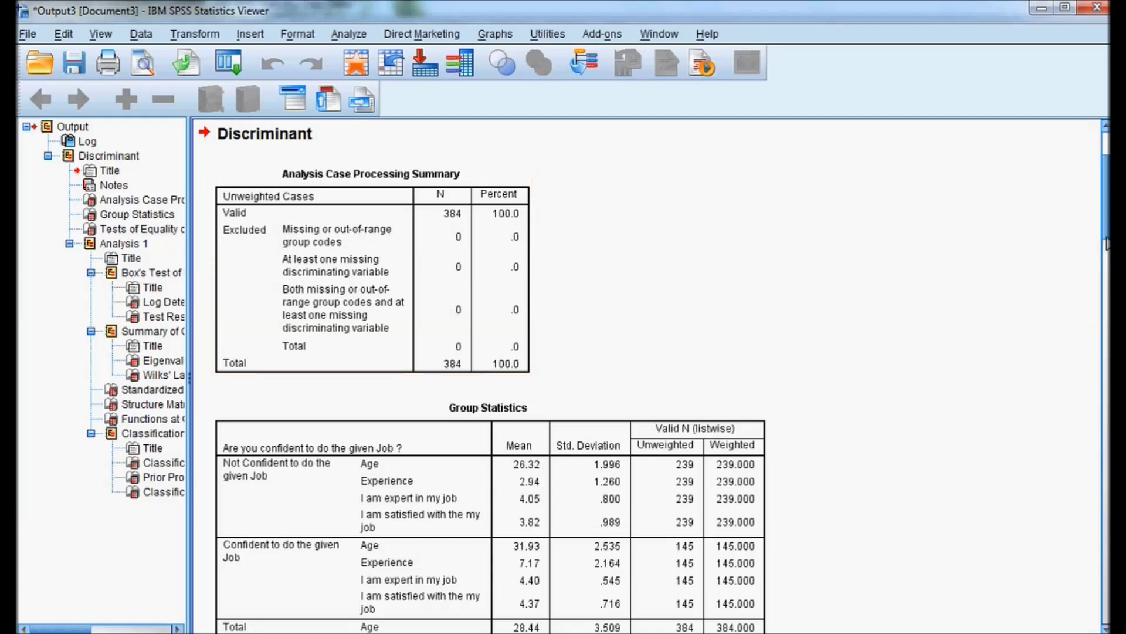
scroll(1107, 245, "down", 3)
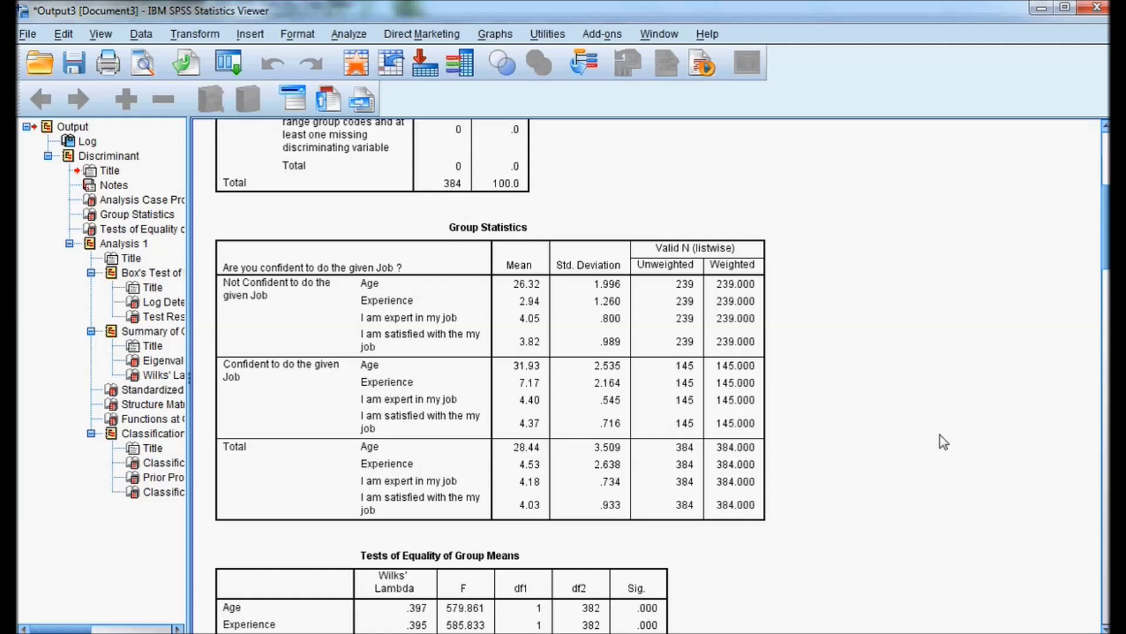
left_click(405, 374)
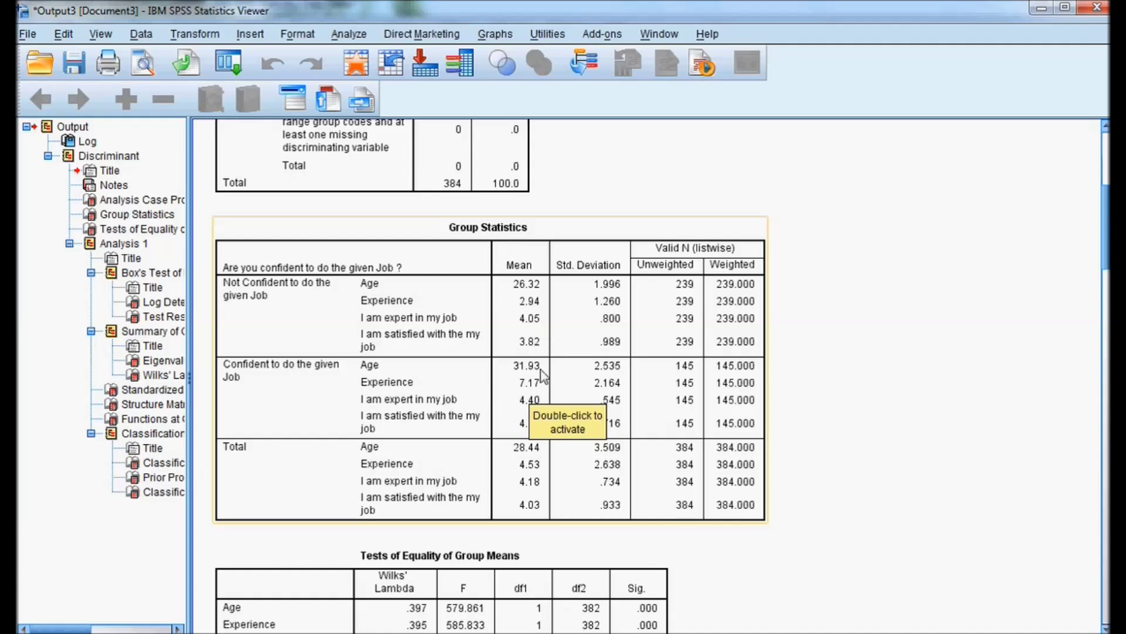
Step: Select the Group Statistics table, then scroll to Tests of Equality of Group Means and Box's Test
left_click(530, 405)
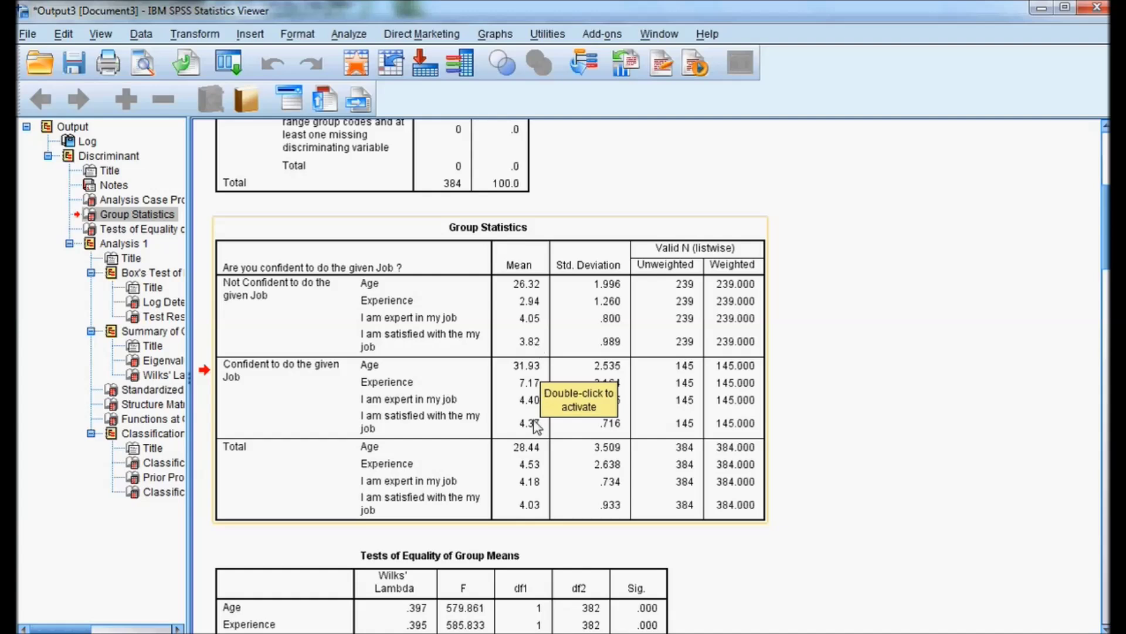
scroll(537, 427, "down", 5)
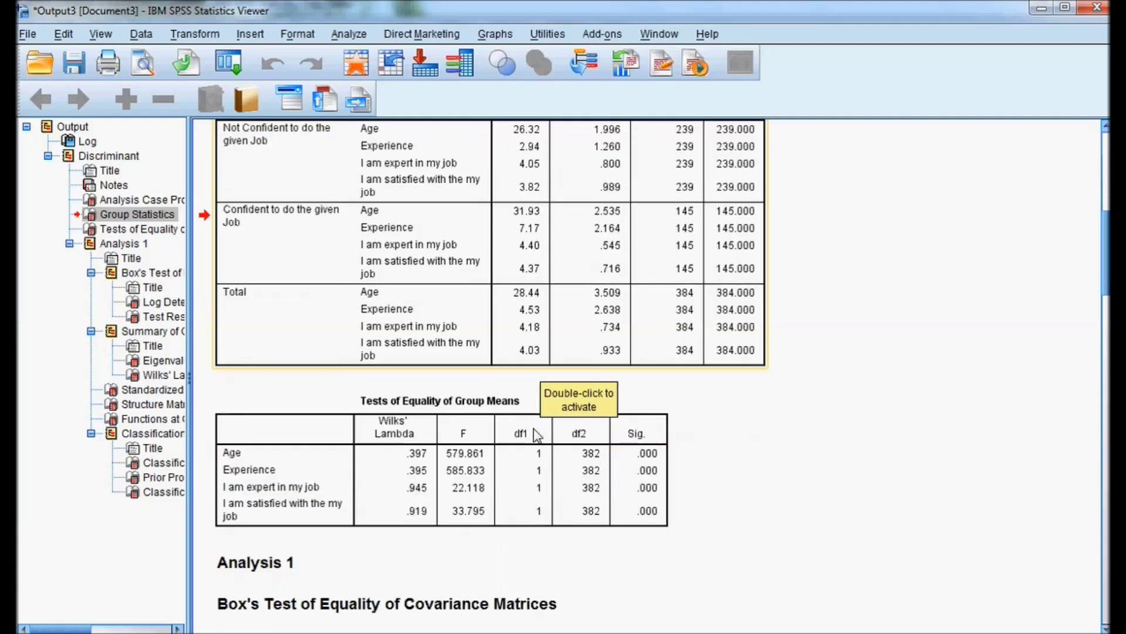
scroll(537, 434, "down", 10)
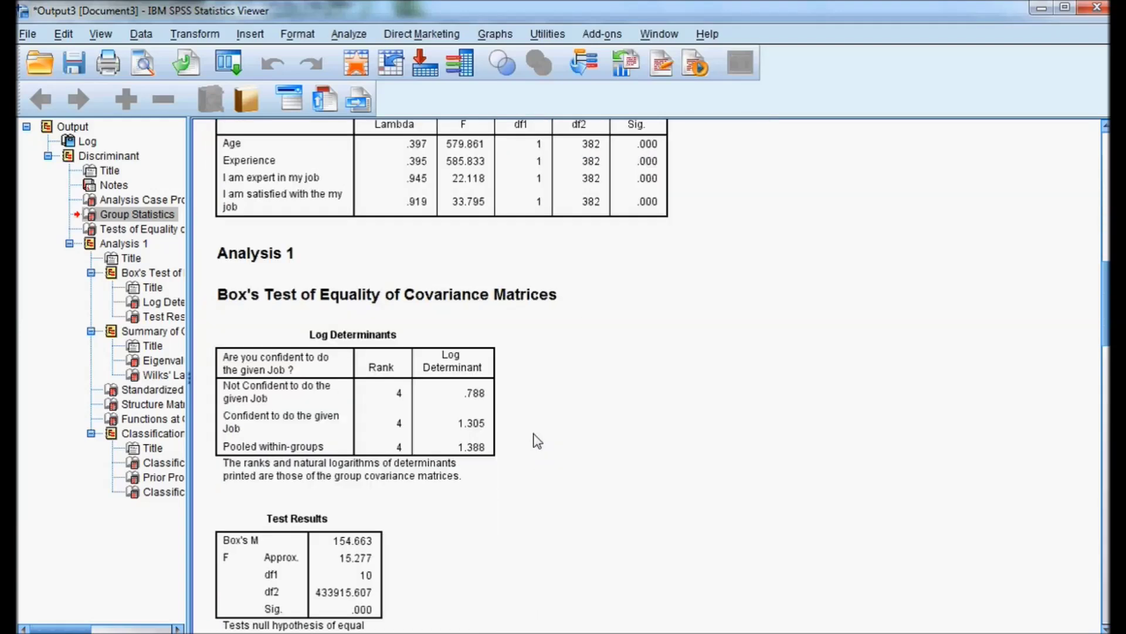
Step: Select Box's Test Results table (Box's M 154.663, F 15.277, Sig. .000)
scroll(536, 439, "down", 5)
left_click(351, 477)
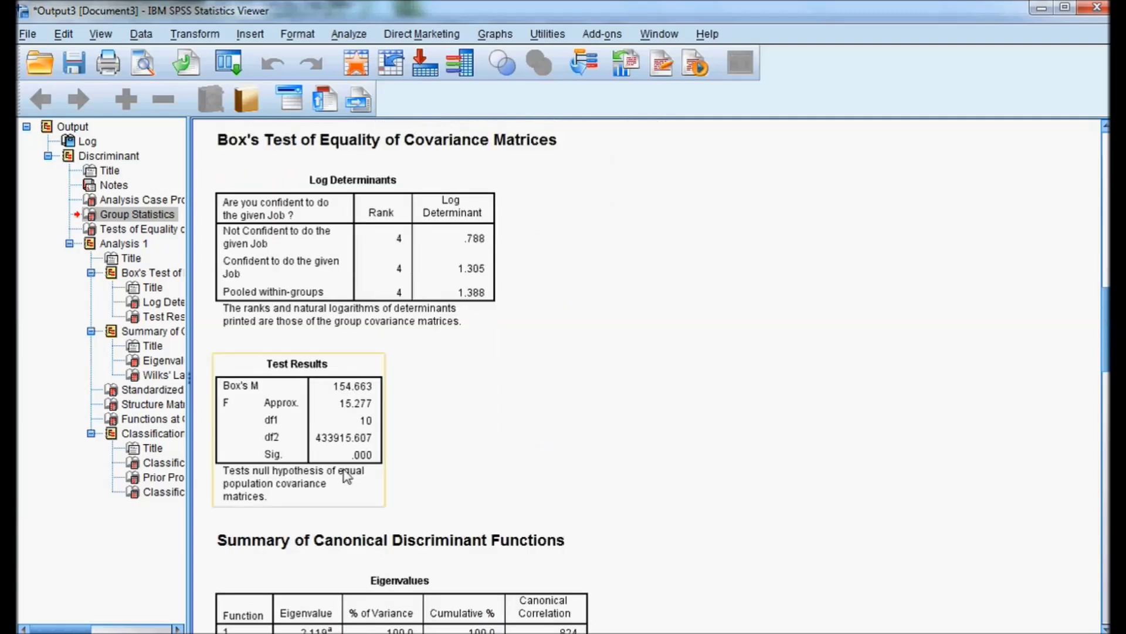
left_click(298, 439)
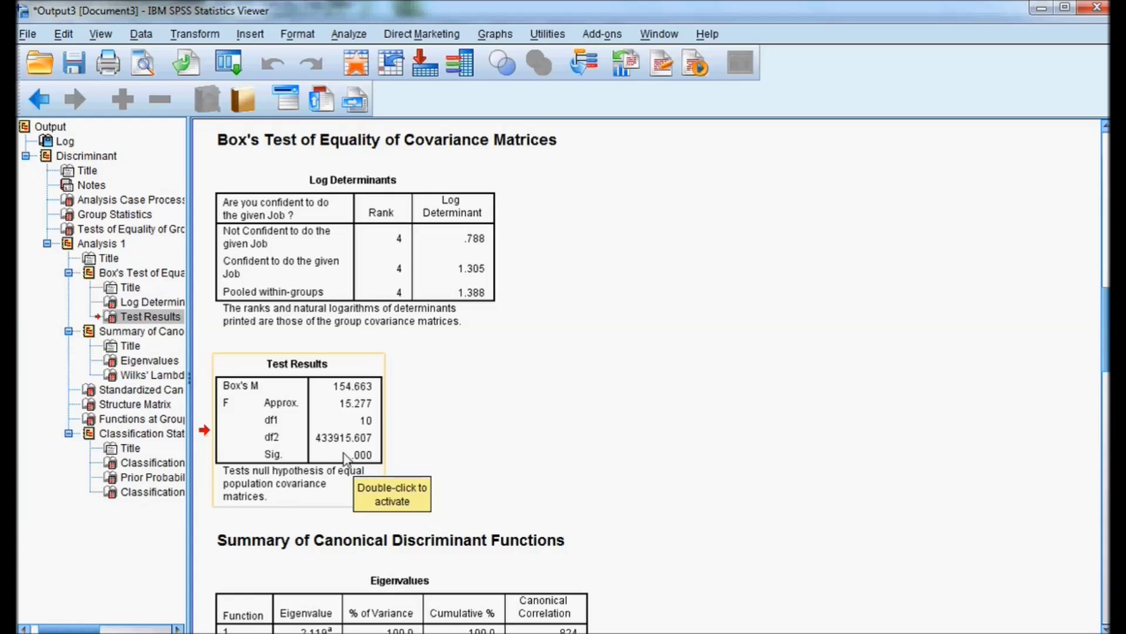
scroll(346, 456, "down", 3)
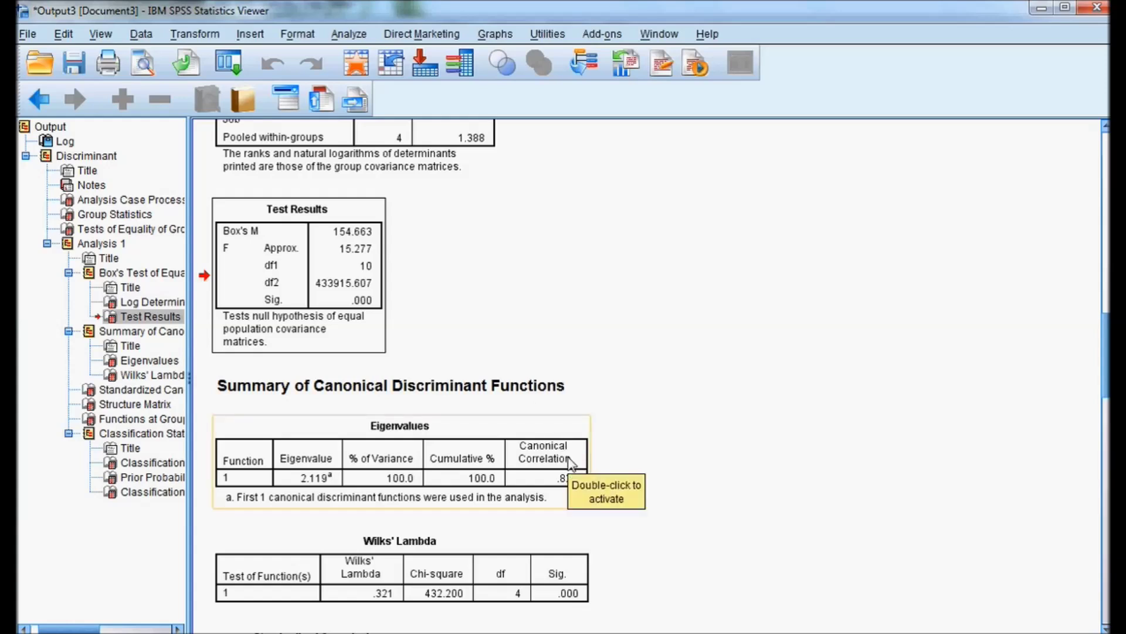
Step: Select the Eigenvalues table showing eigenvalue 2.119 and canonical correlation .824
left_click(559, 481)
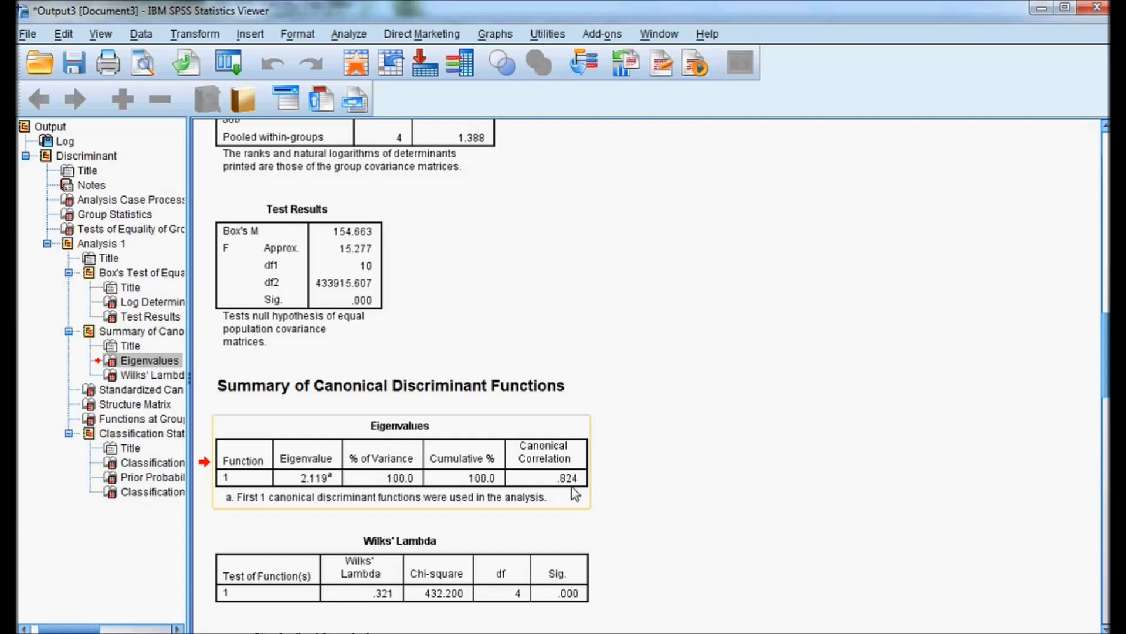
Step: Square the .824 canonical correlation in Calculator, getting 0.678976
double_click(557, 496)
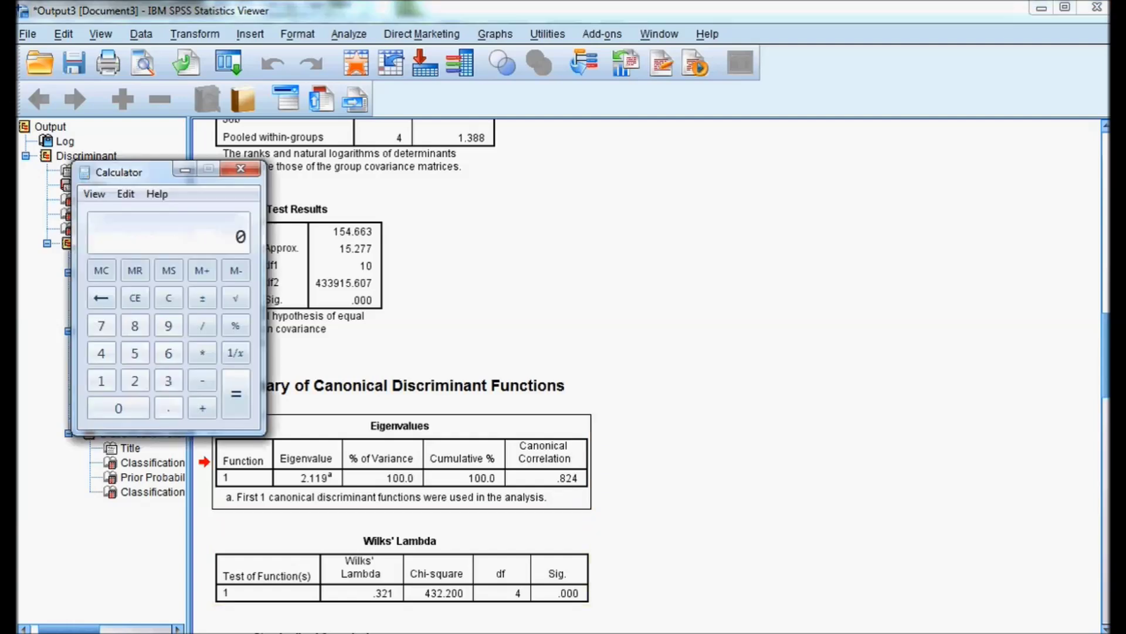
left_click(162, 411)
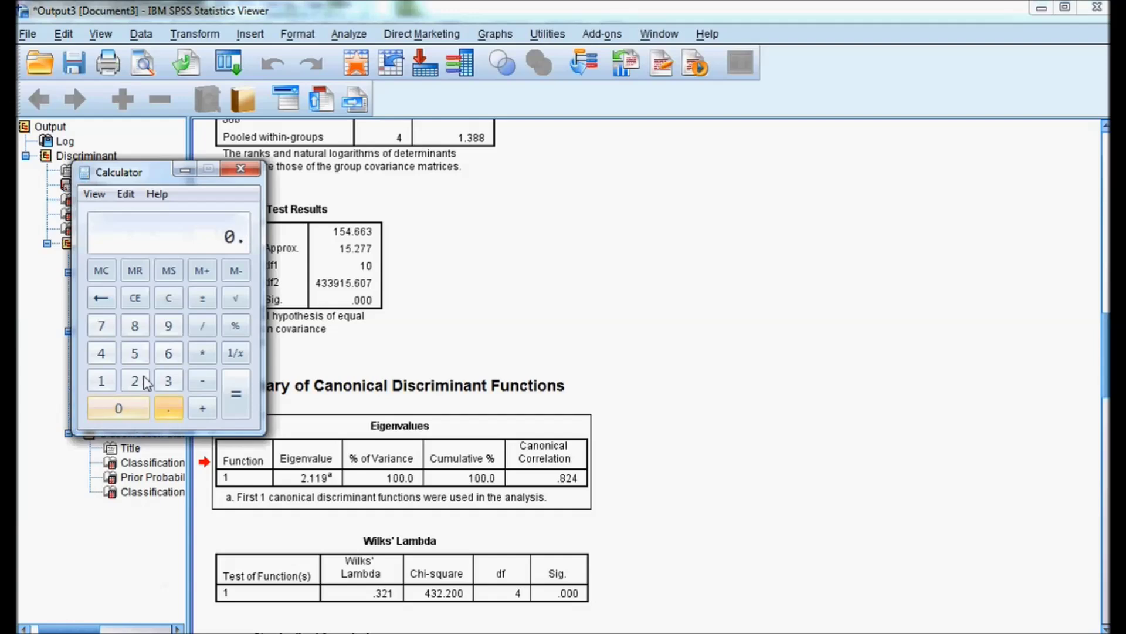
left_click(135, 325)
left_click(134, 380)
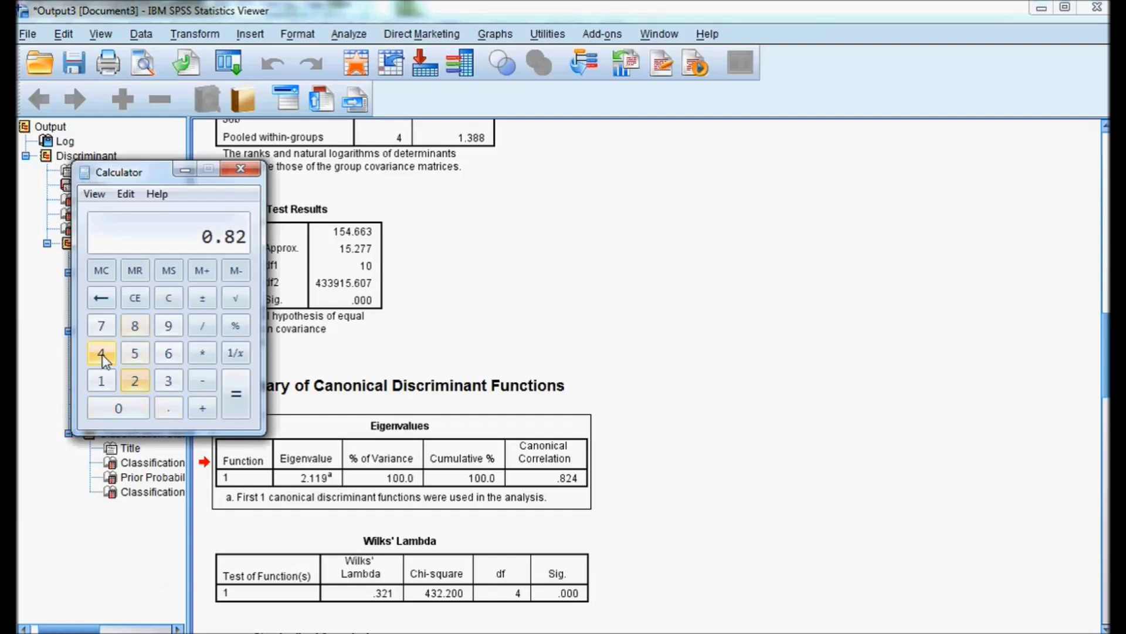
left_click(101, 352)
left_click(206, 355)
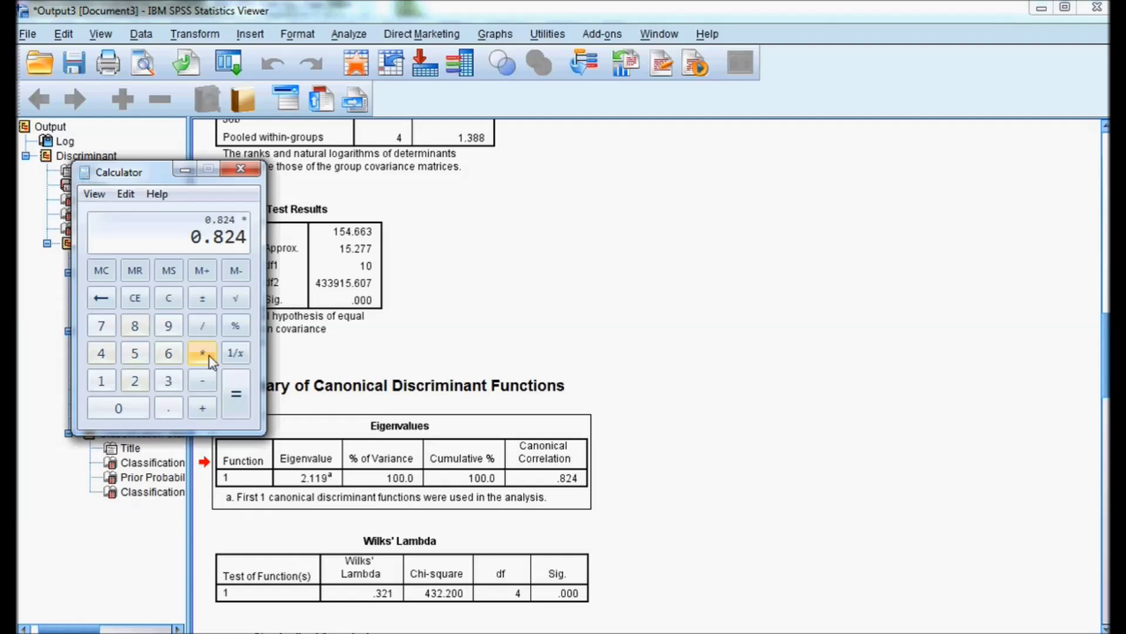
left_click(167, 408)
left_click(134, 326)
left_click(137, 380)
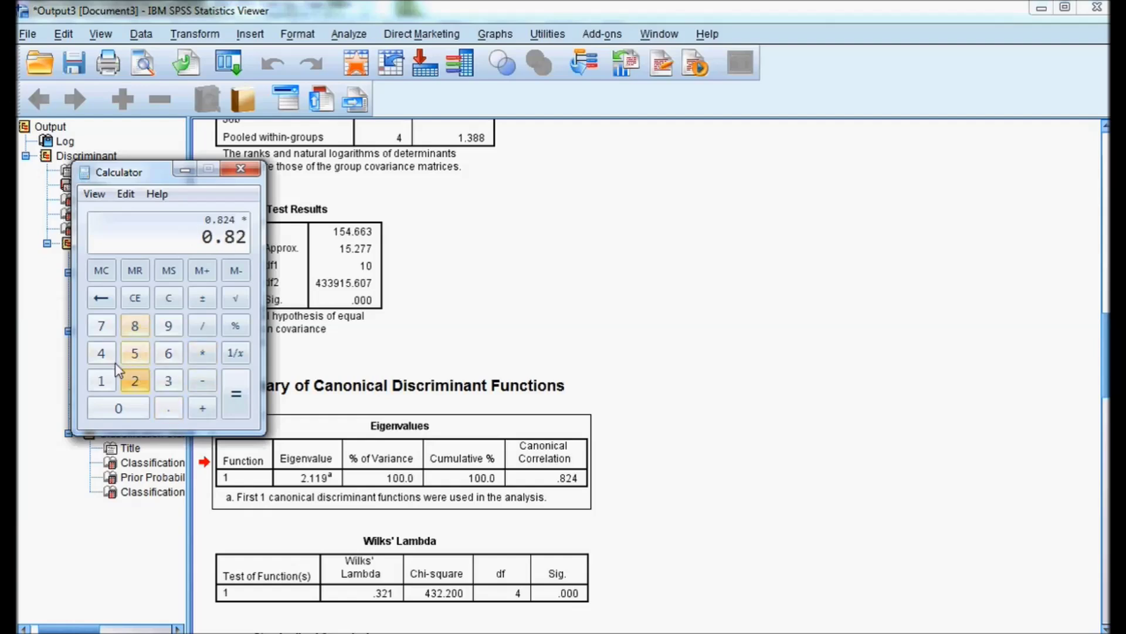
left_click(102, 352)
left_click(235, 394)
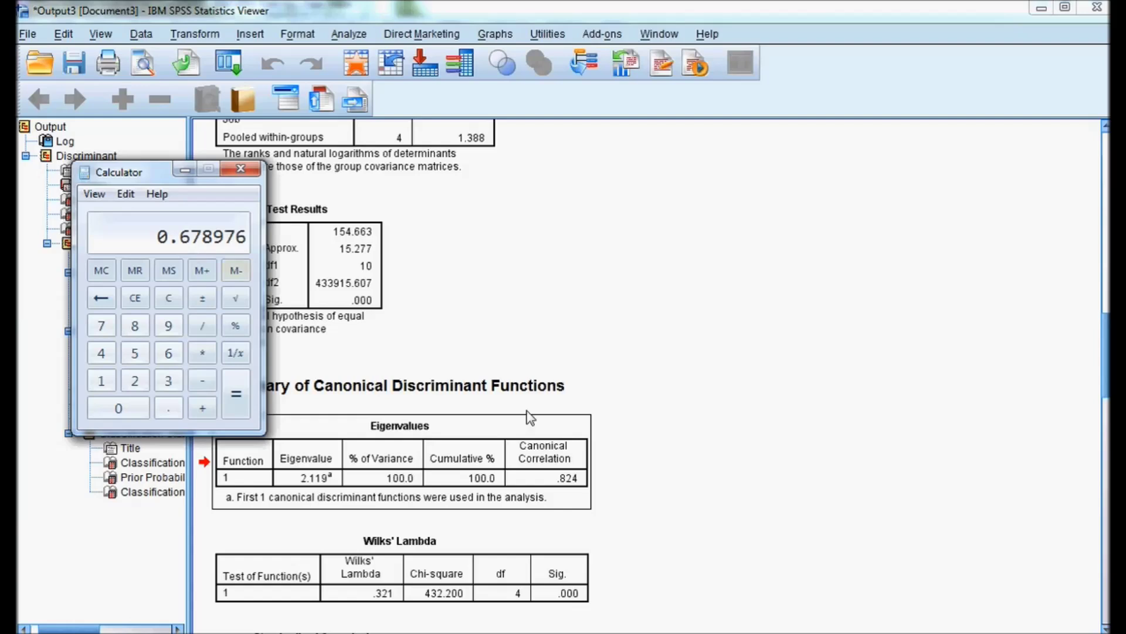
left_click(551, 449)
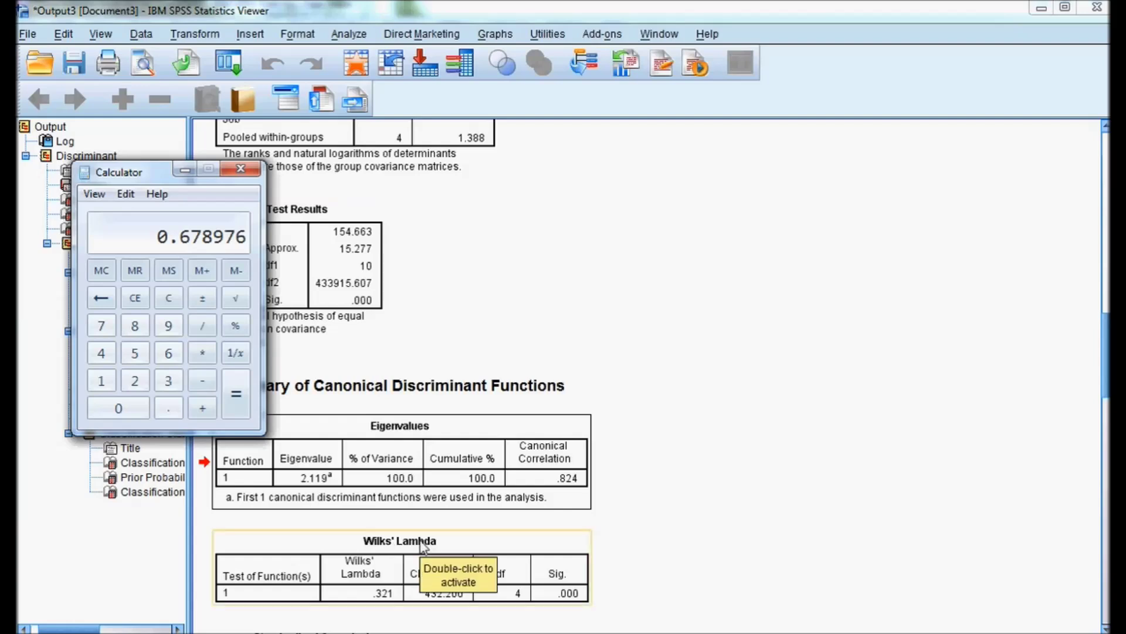
Step: Bring the SPSS output viewer back in front of Calculator
left_click(522, 593)
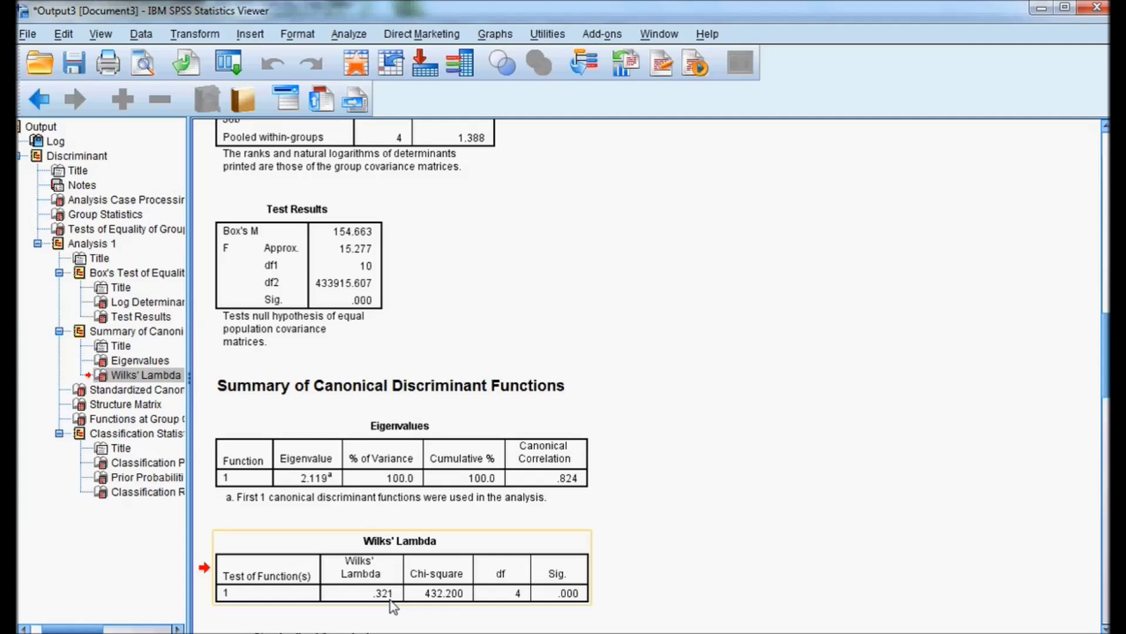
scroll(392, 607, "up", 10)
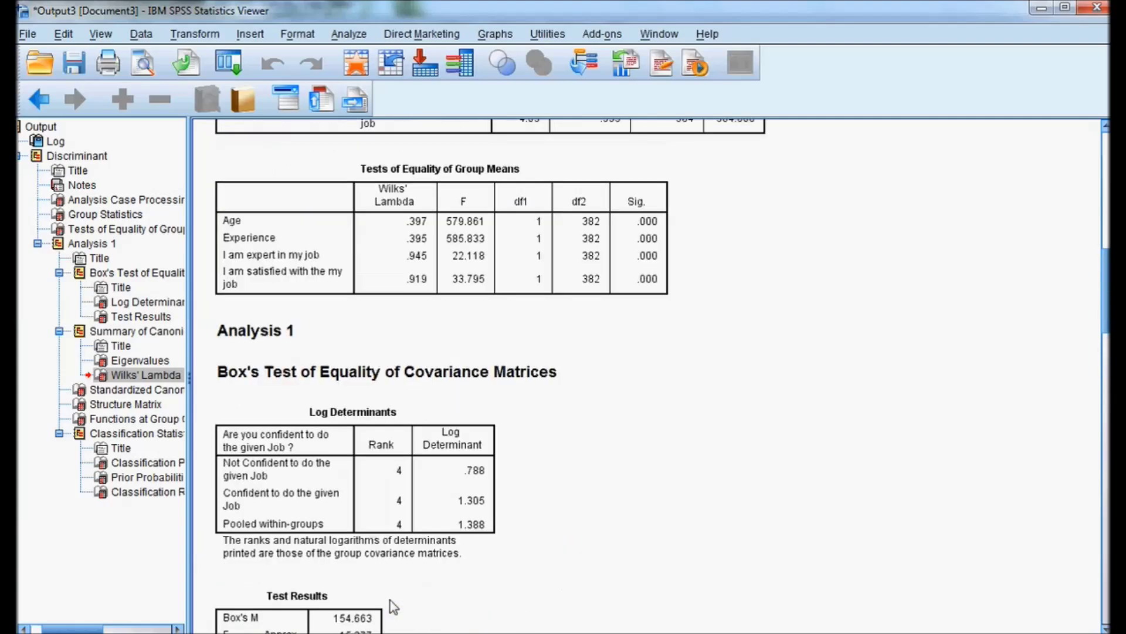
scroll(392, 606, "up", 3)
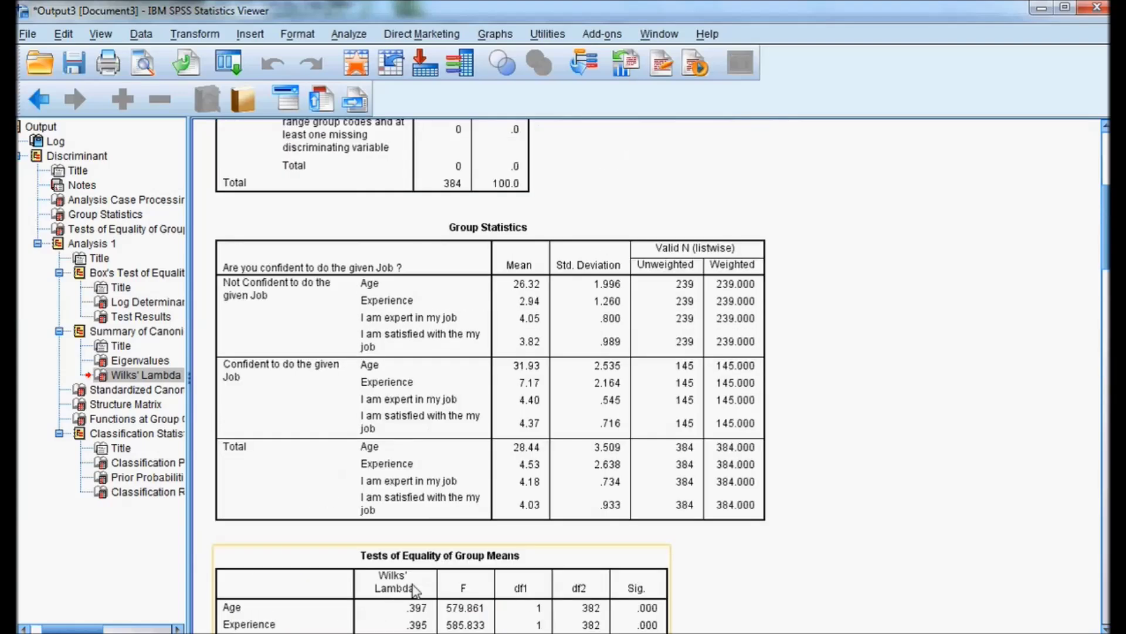
left_click(480, 422)
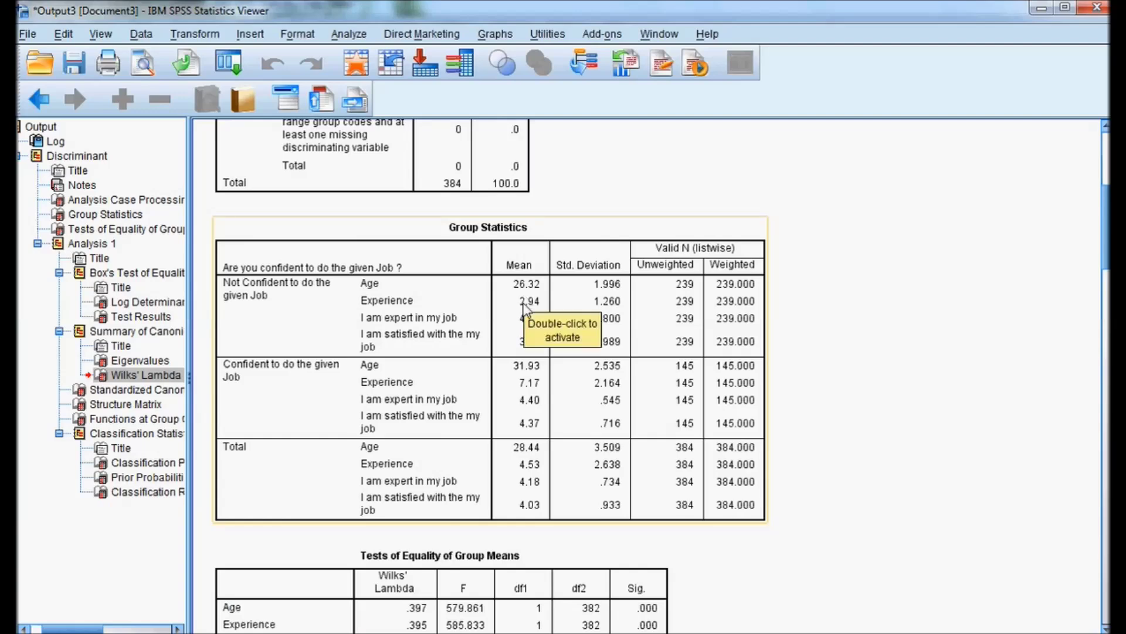
key("Down")
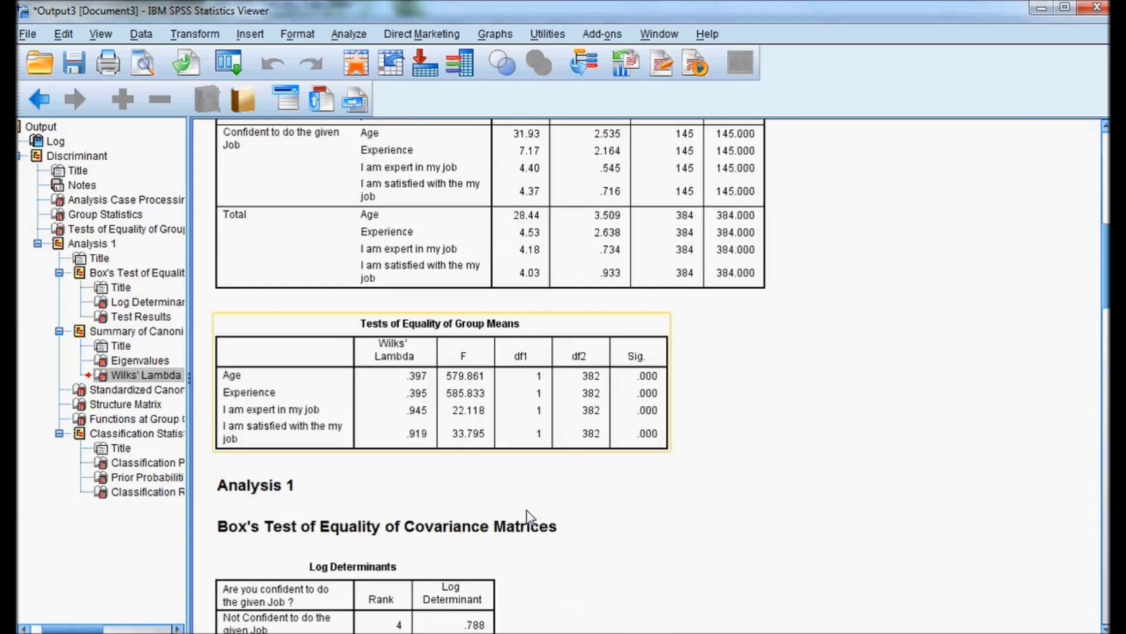
scroll(527, 516, "down", 3)
left_click(417, 508)
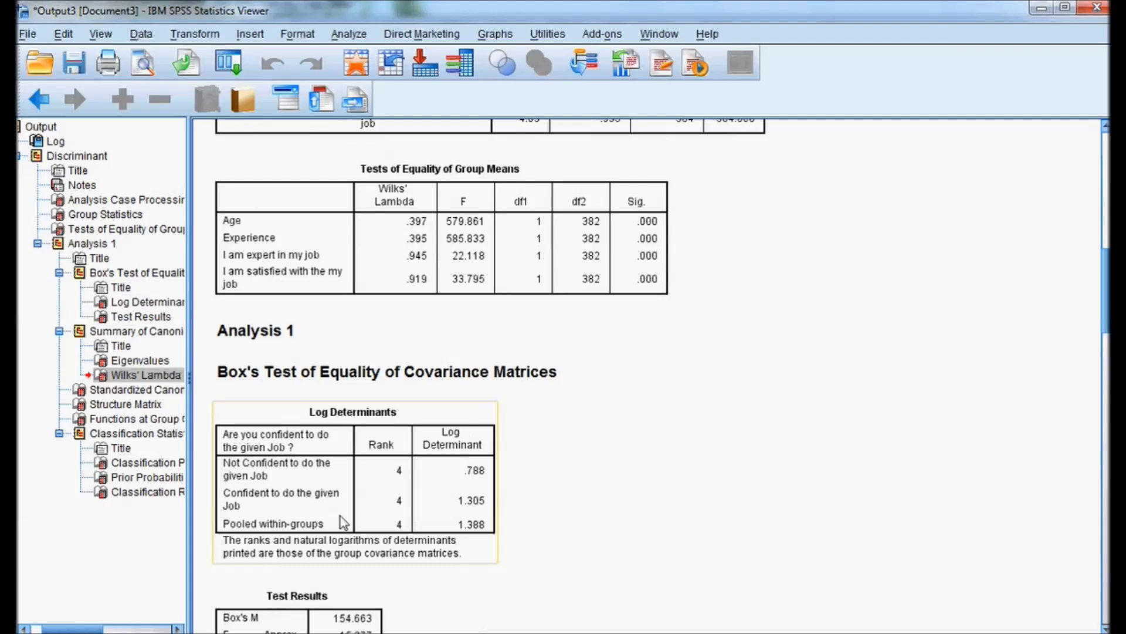
scroll(523, 536, "down", 3)
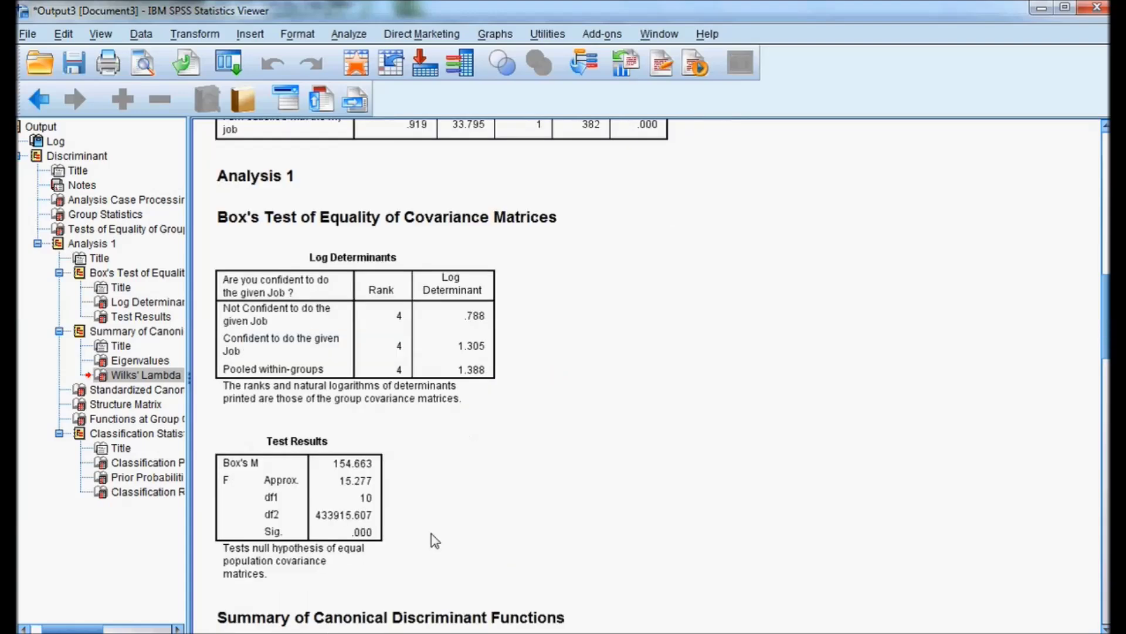
left_click(372, 547)
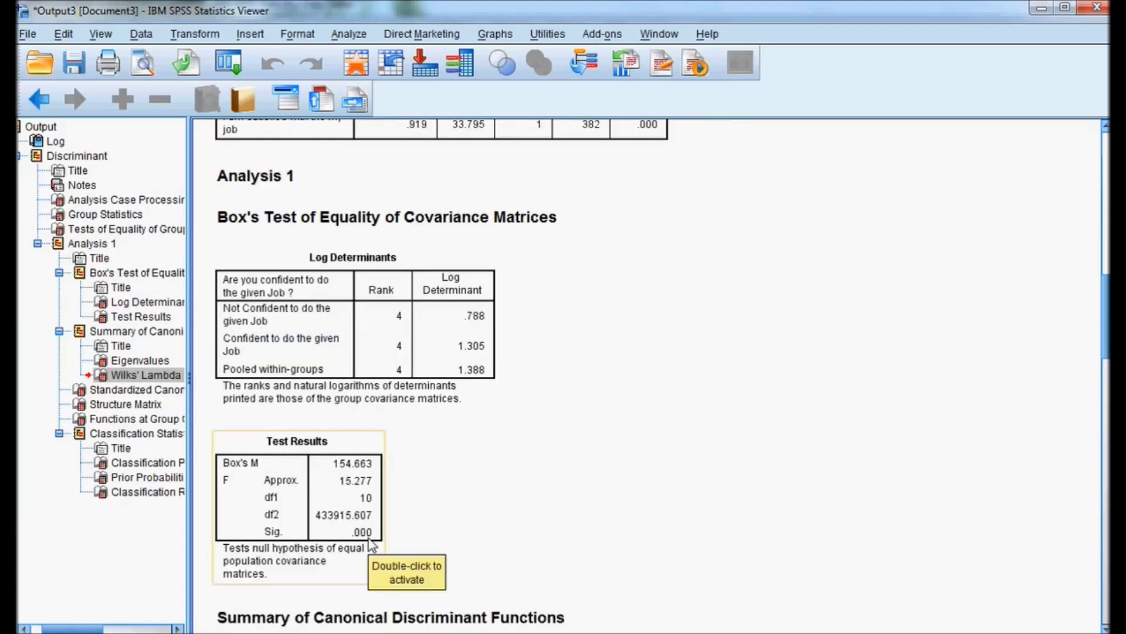
scroll(535, 522, "down", 5)
left_click(385, 478)
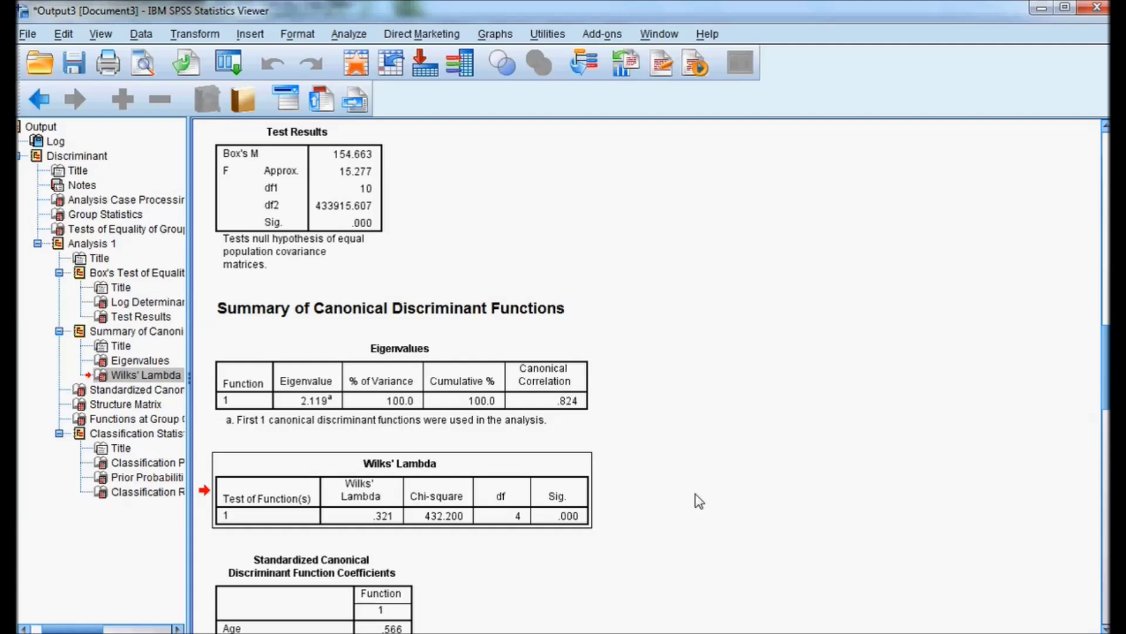
scroll(698, 500, "down", 3)
Step: Select the Standardized Canonical Discriminant Function Coefficients table, then scroll on toward classification
scroll(698, 499, "down", 3)
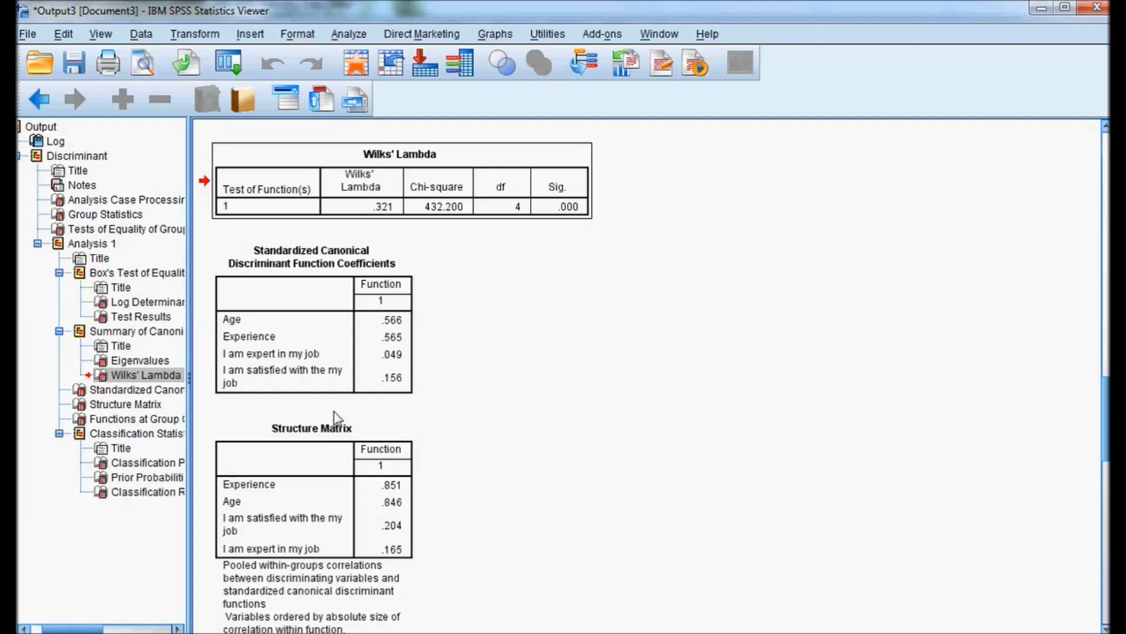
left_click(352, 392)
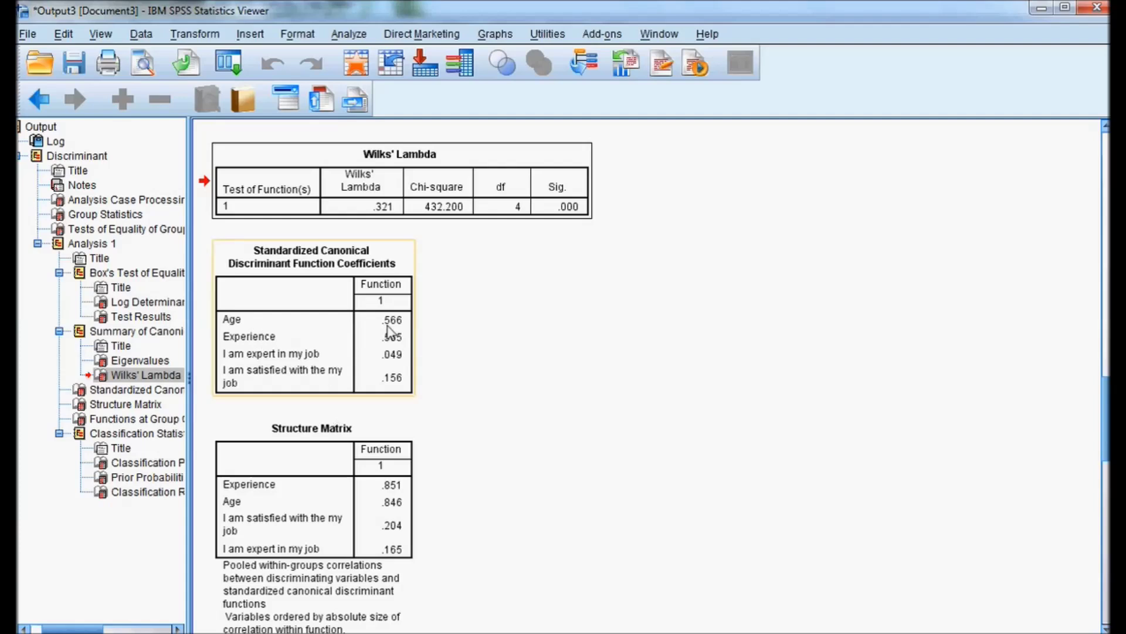
left_click(588, 343)
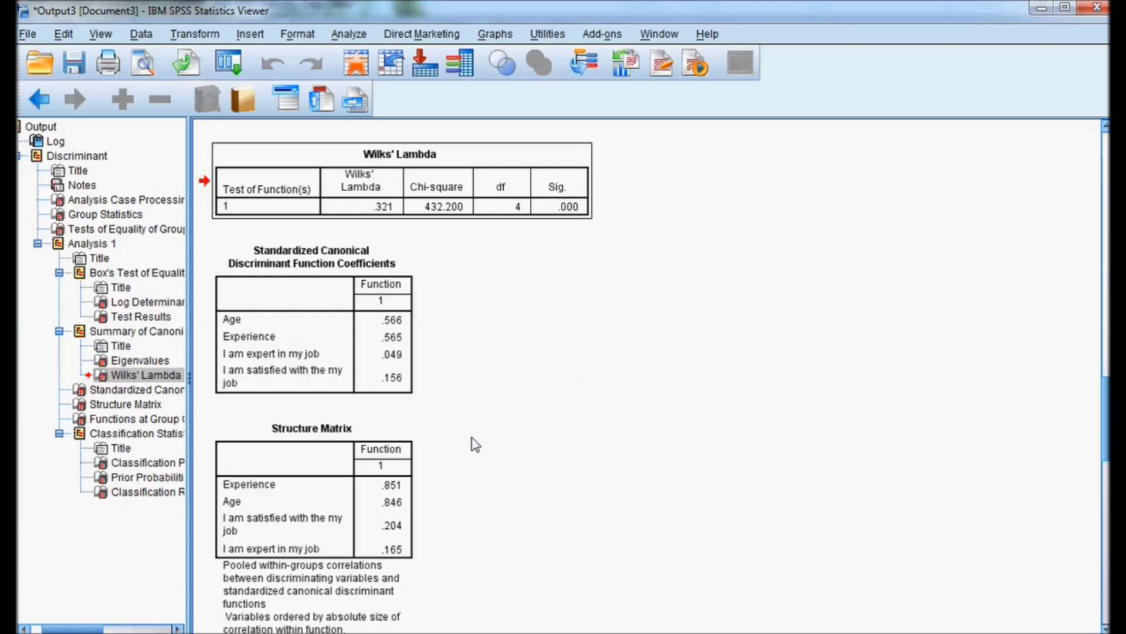
left_click(234, 354)
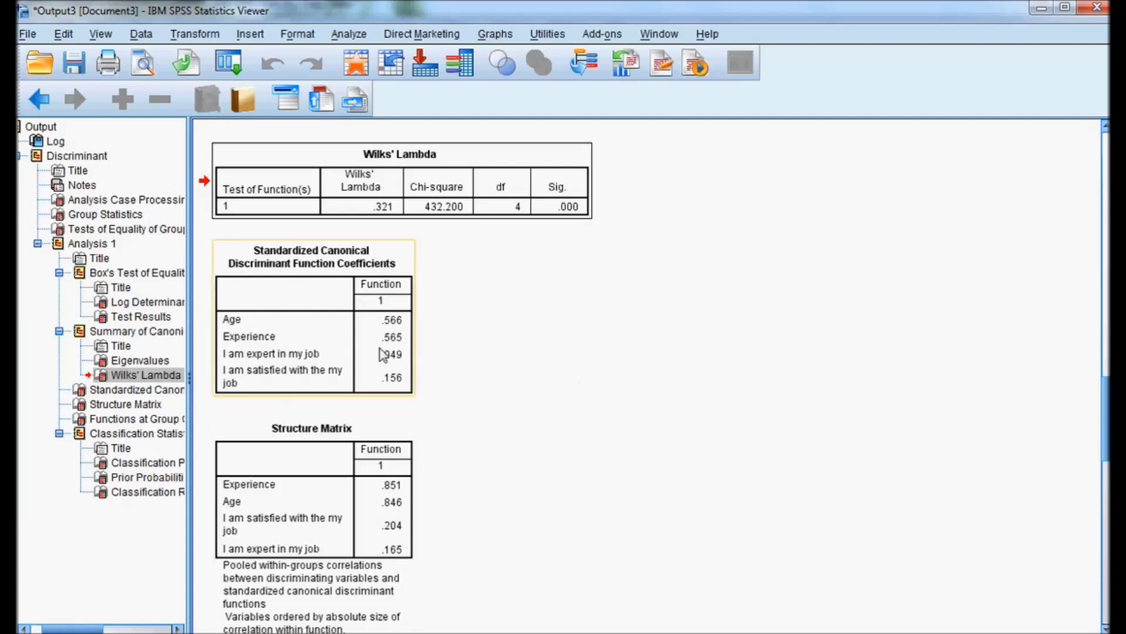
left_click(502, 361)
left_click(299, 390)
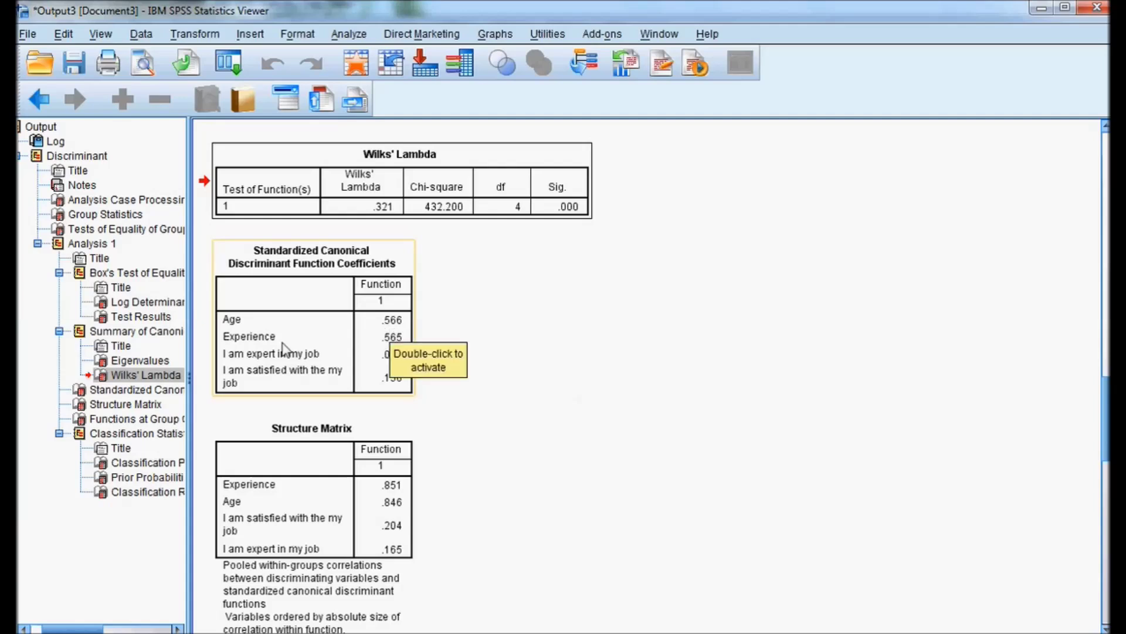
left_click(389, 346)
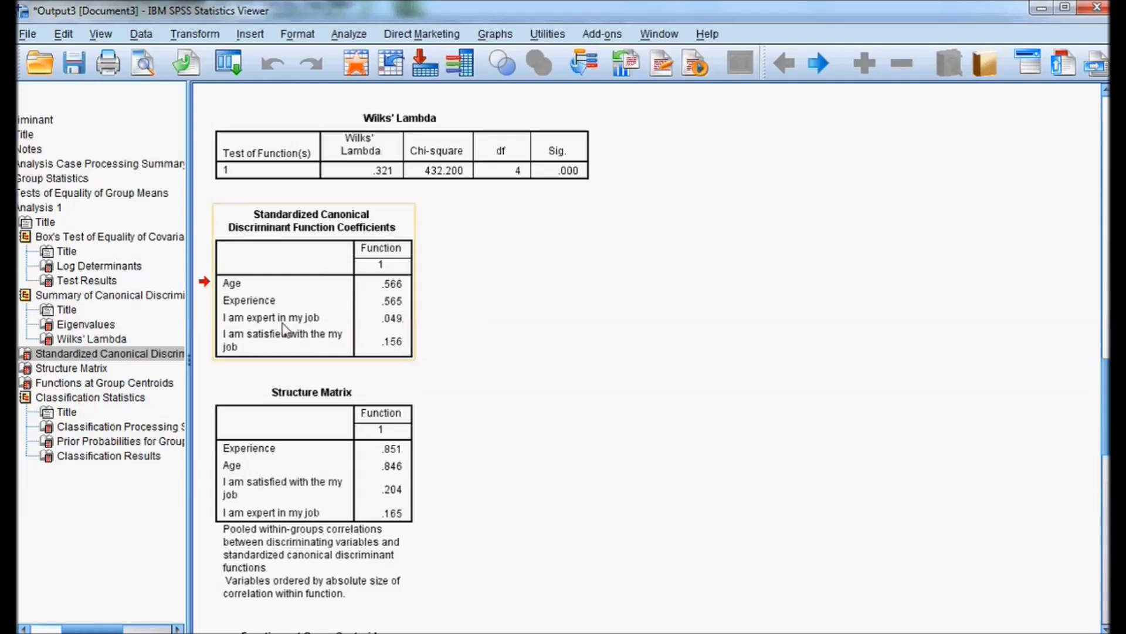
left_click(397, 326)
scroll(390, 346, "down", 10)
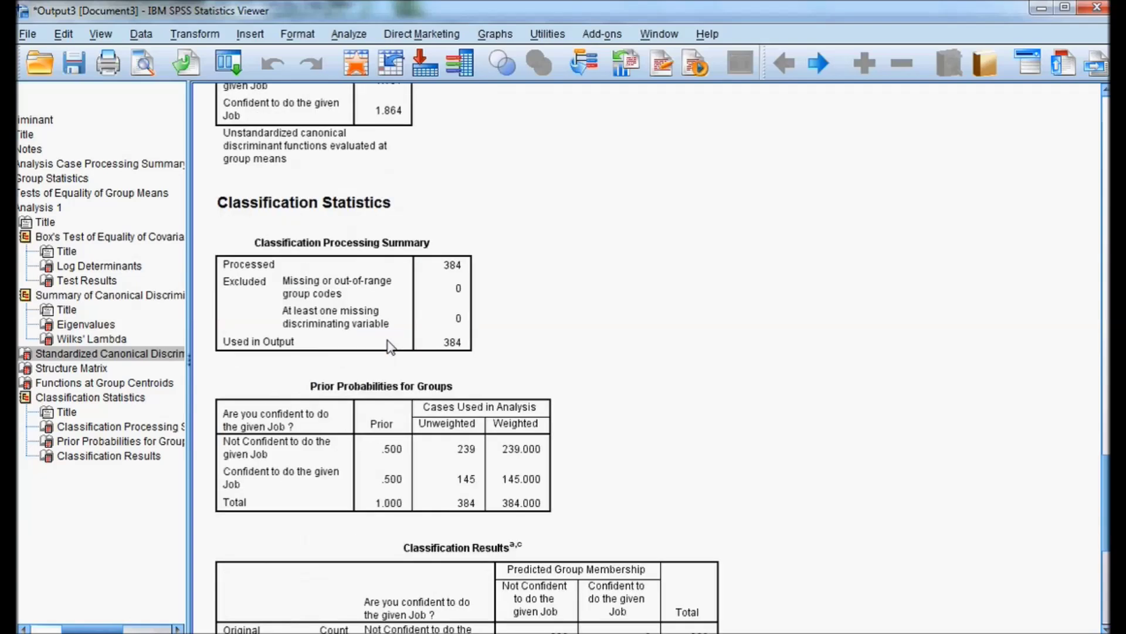
Step: Move from the Classification Processing Summary to the Classification Results table: 97.1% original, 95.8% cross-validated correctly classified
left_click(391, 346)
scroll(390, 346, "down", 5)
left_click(391, 346)
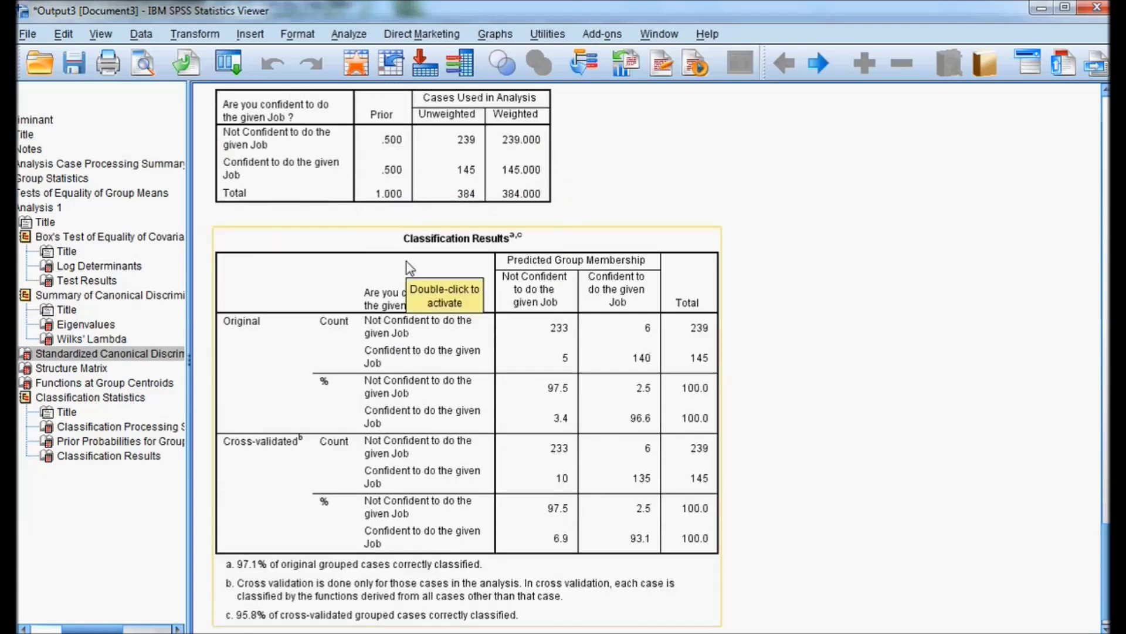
left_click(283, 394)
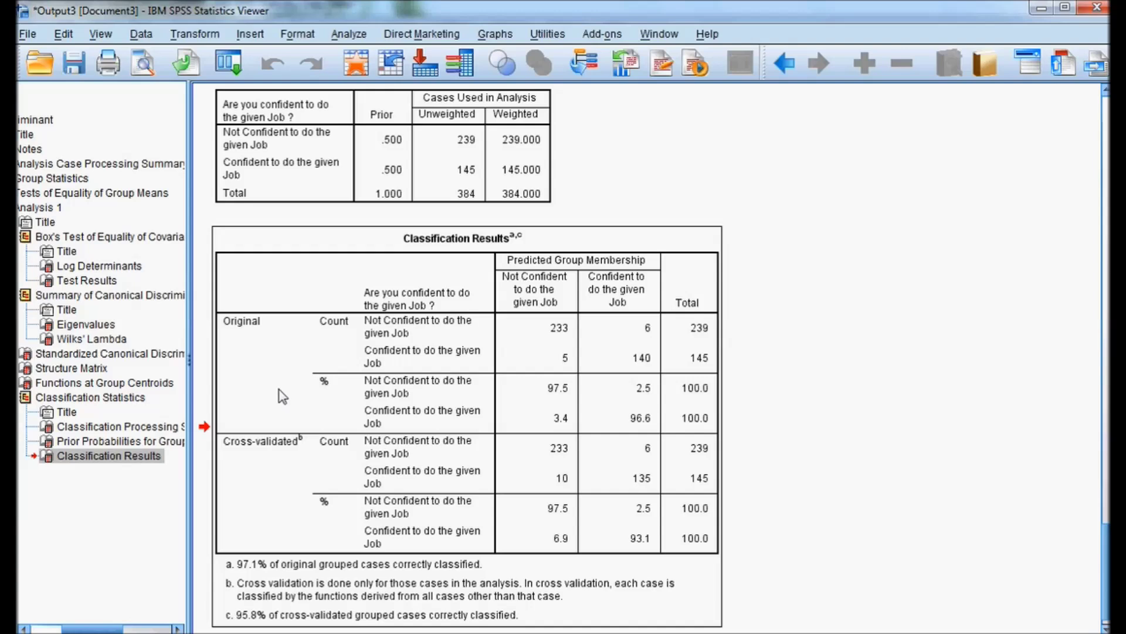
scroll(285, 399, "down", 1)
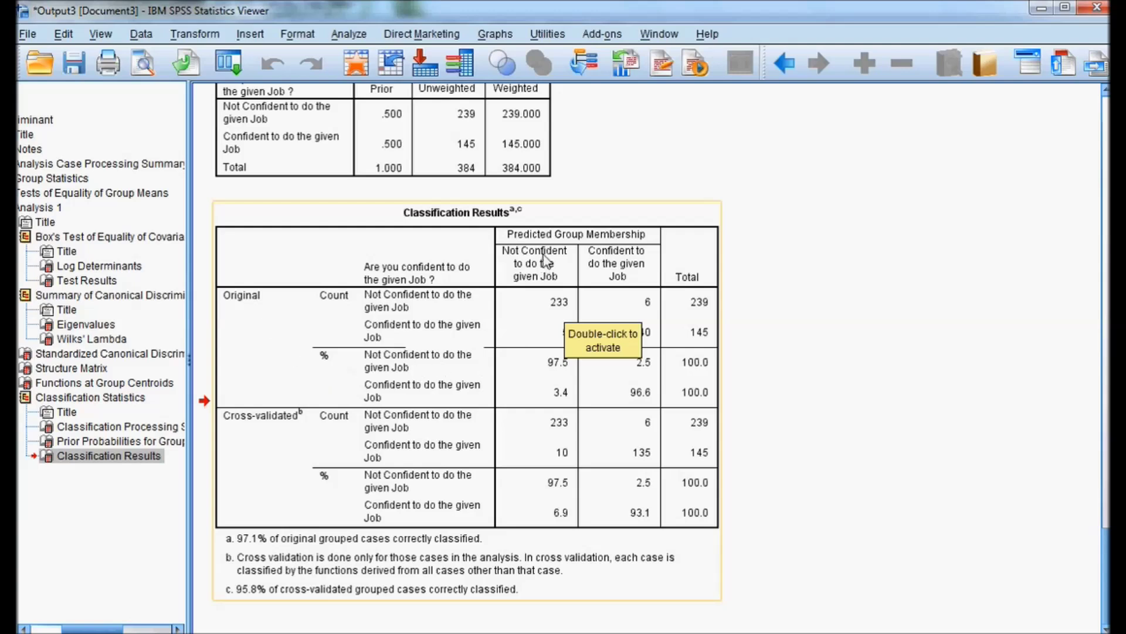
left_click(563, 370)
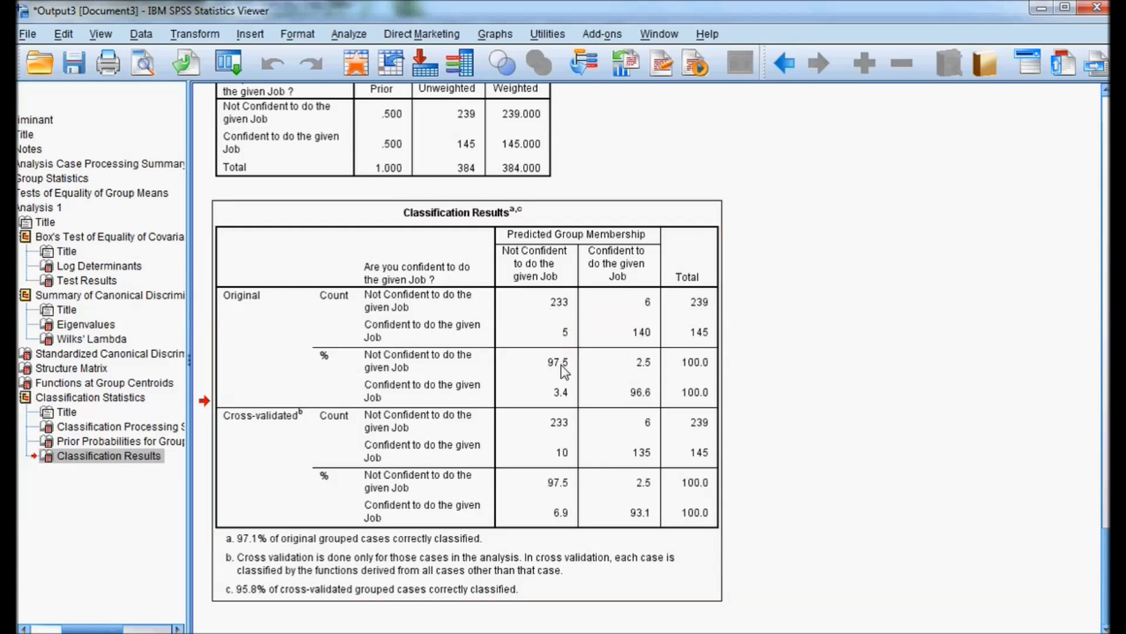